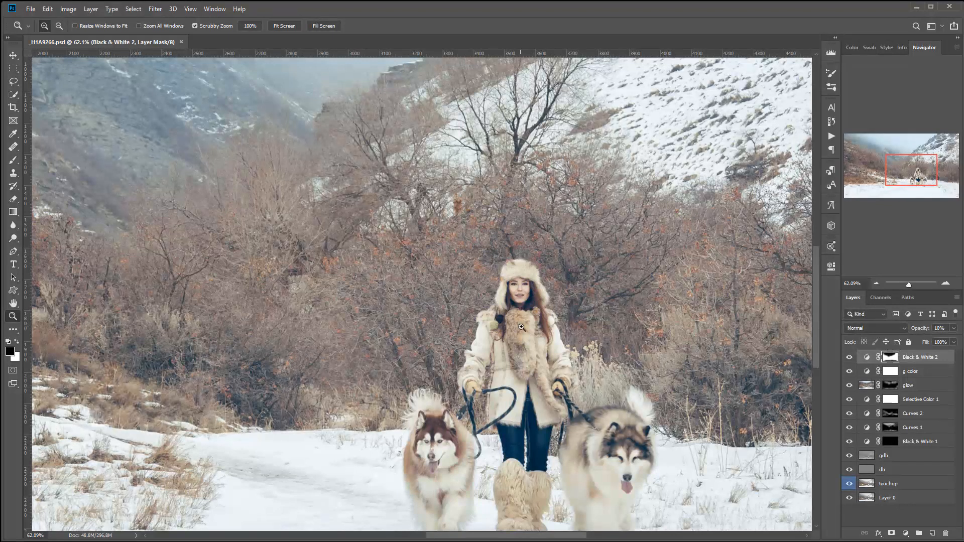
- Hide the Black & White 2 and g color layers and stamp the visible layers onto a new layer named paint above glow
scroll(525, 329, "down", 3)
scroll(564, 381, "up", 2)
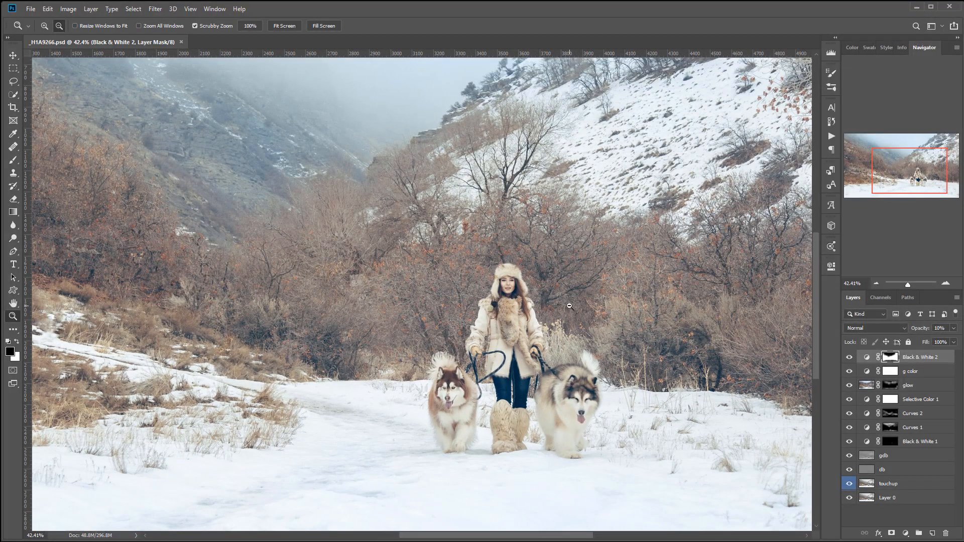
scroll(569, 306, "up", 1)
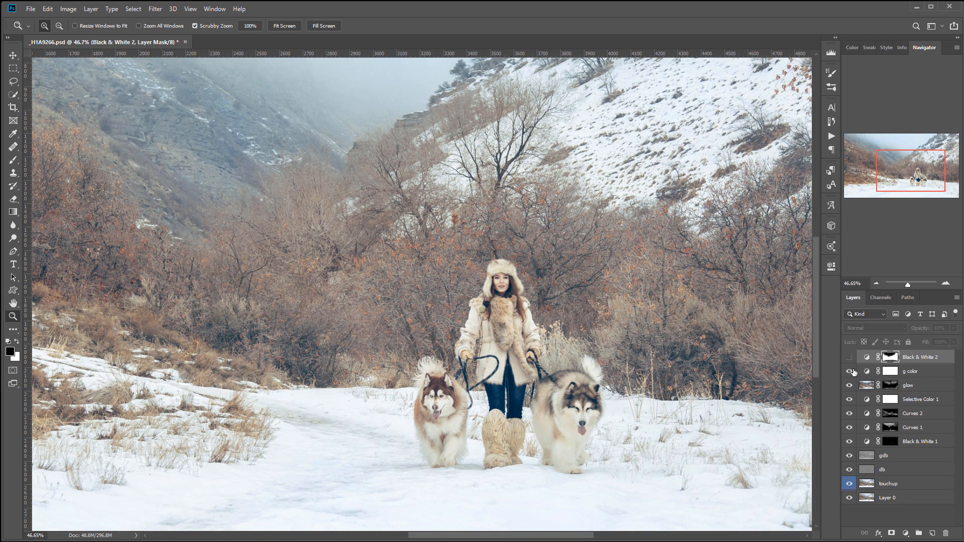
left_click(926, 389)
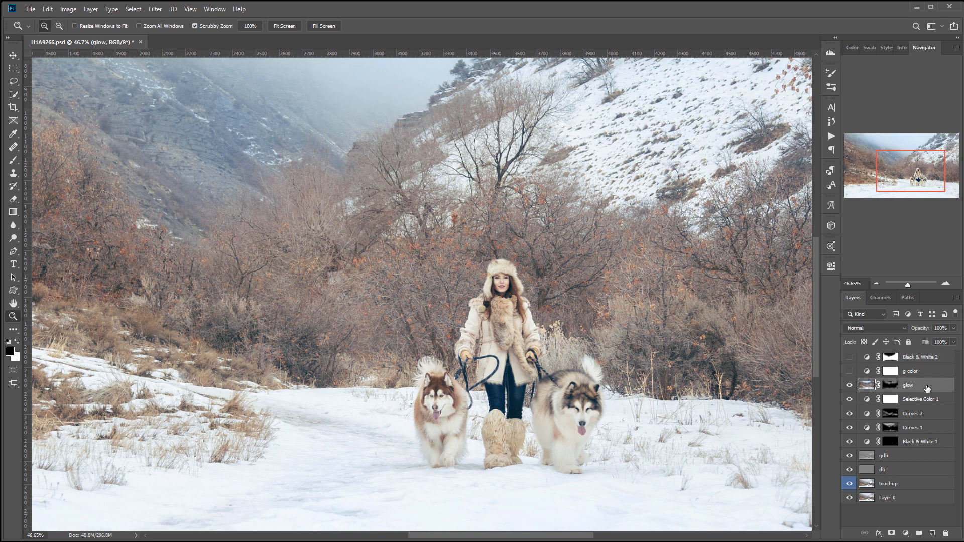
key("ctrl+shift+alt+e")
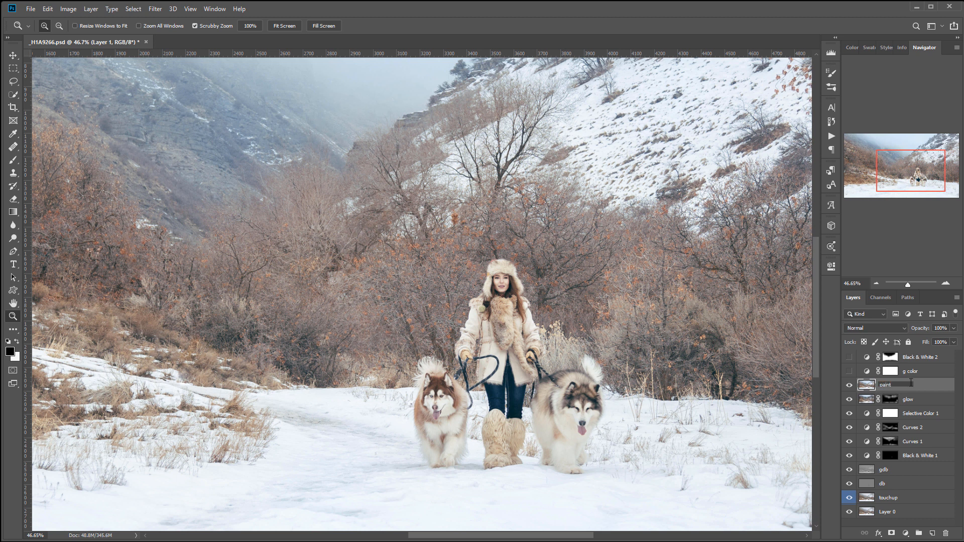
- Apply the Oil Paint filter to the paint layer with Stylization 10.0, Cleanliness 10.0, Scale 0.1 and Bristle Detail 10.0
left_click(154, 8)
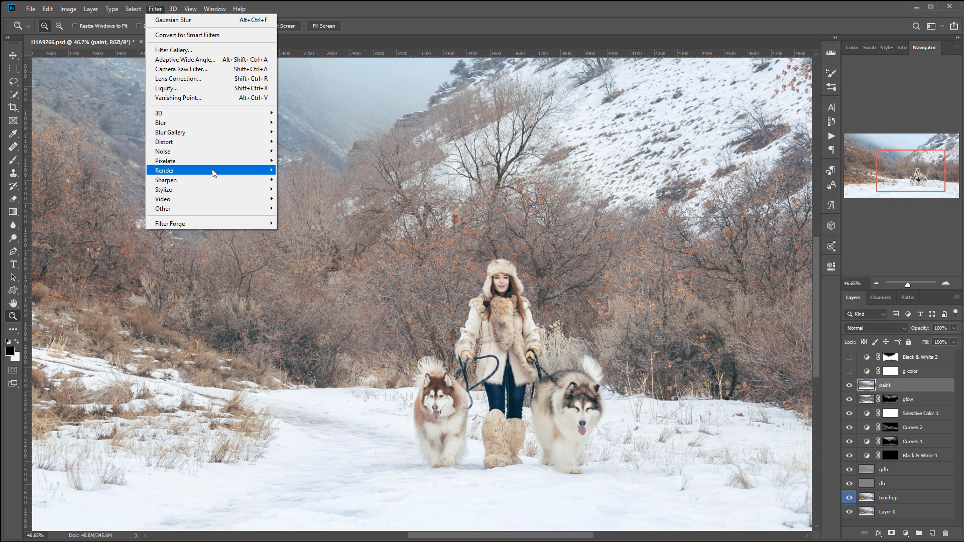
mouse_move(213, 191)
left_click(327, 229)
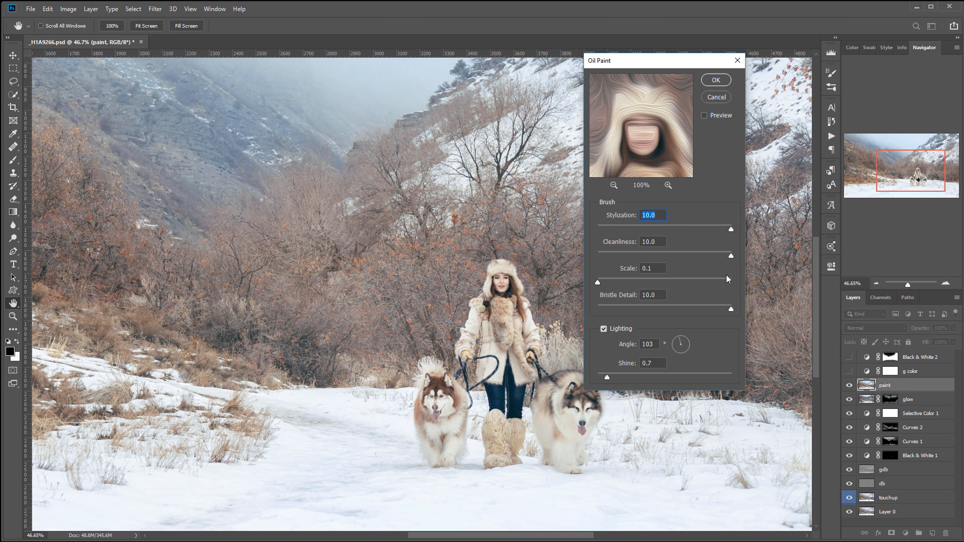
mouse_move(680, 277)
left_mouse_down()
mouse_move(710, 279)
mouse_move(586, 274)
left_mouse_up()
left_click_drag(634, 308, 732, 306)
left_click(716, 80)
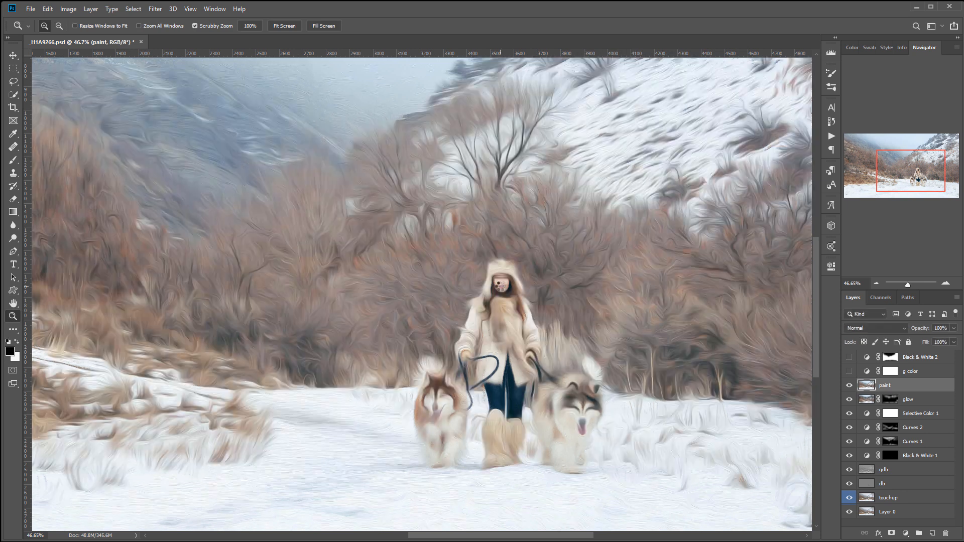
- Add a layer mask to the paint layer and invert it to black
left_click(890, 533)
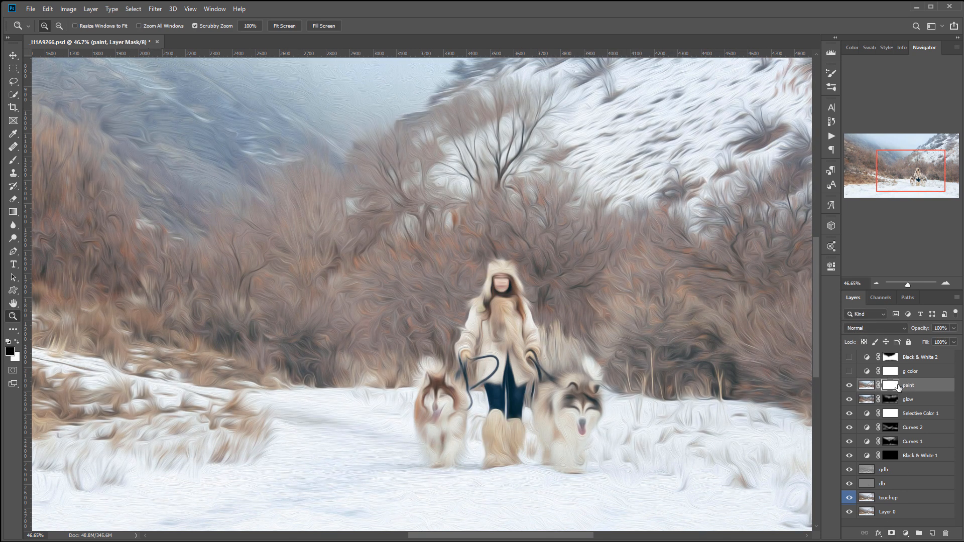
key("ctrl+i")
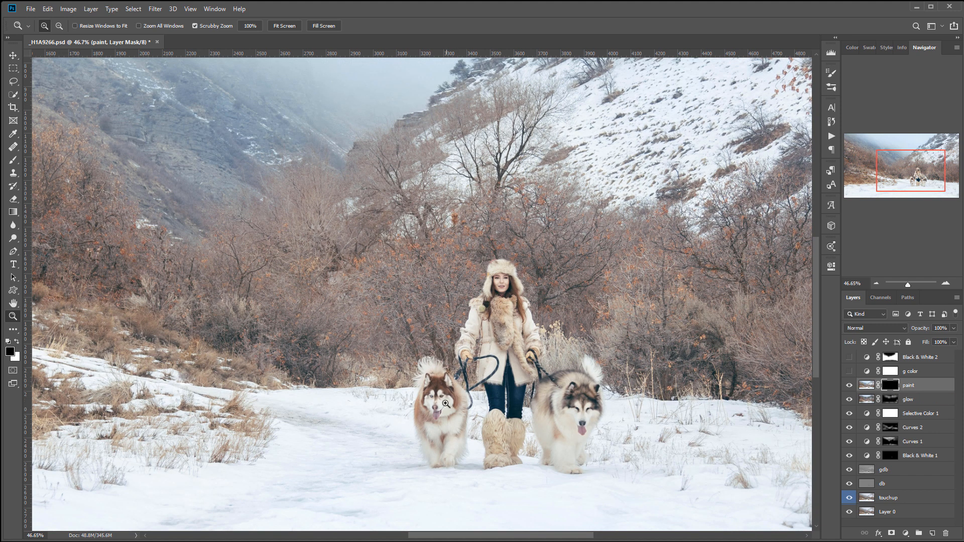
- Set up a white brush of size 70 at 10% opacity for the paint layer's mask, zoomed in on the brown dog
scroll(448, 400, "up", 15)
left_click_drag(498, 453, 619, 203)
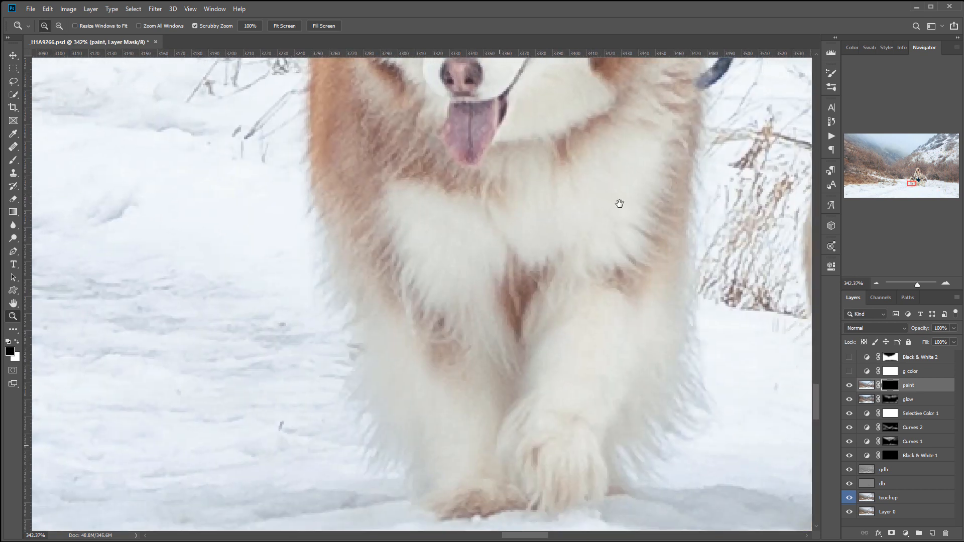
left_click(12, 161)
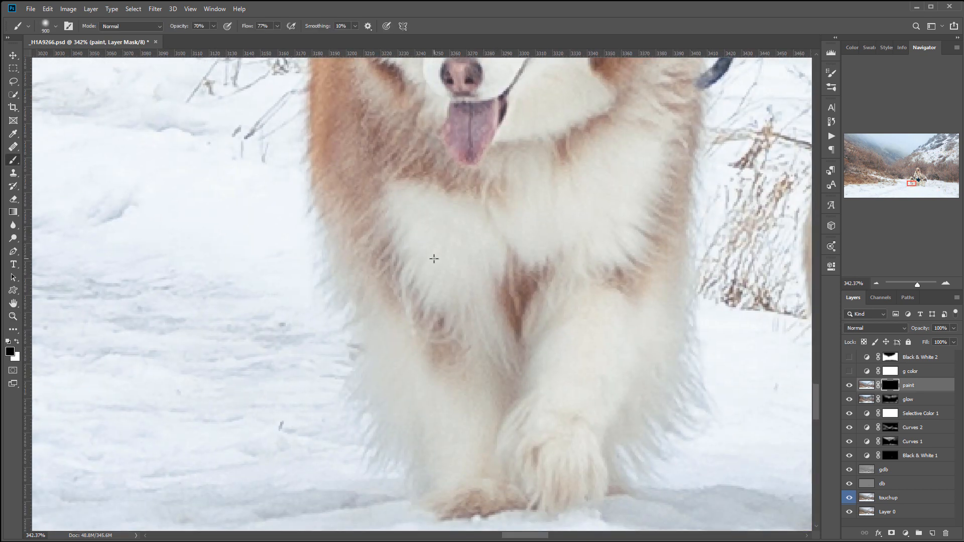
key("bracketleft")
key("bracketleft")
key("bracketleft")
key("bracketleft")
key("bracketleft")
key("bracketleft")
key("bracketleft")
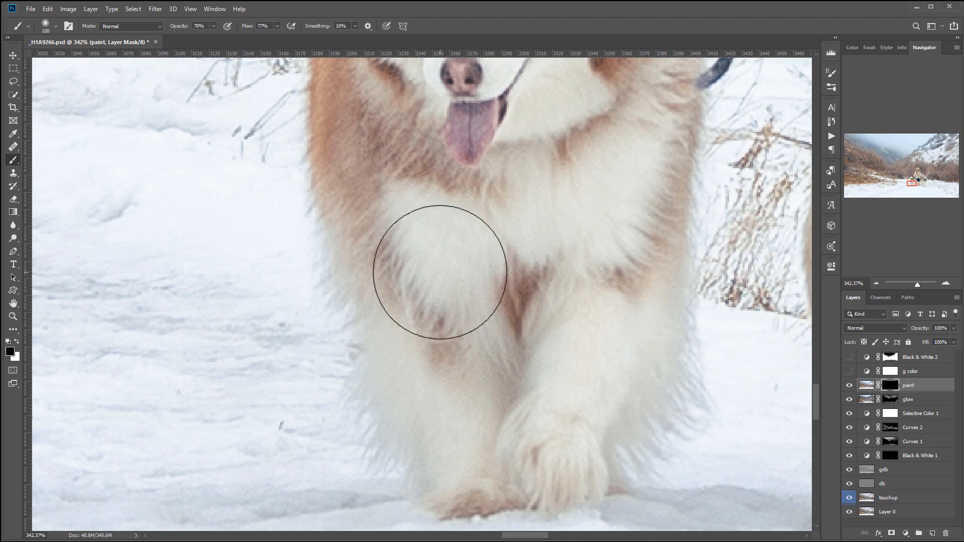
key("bracketleft")
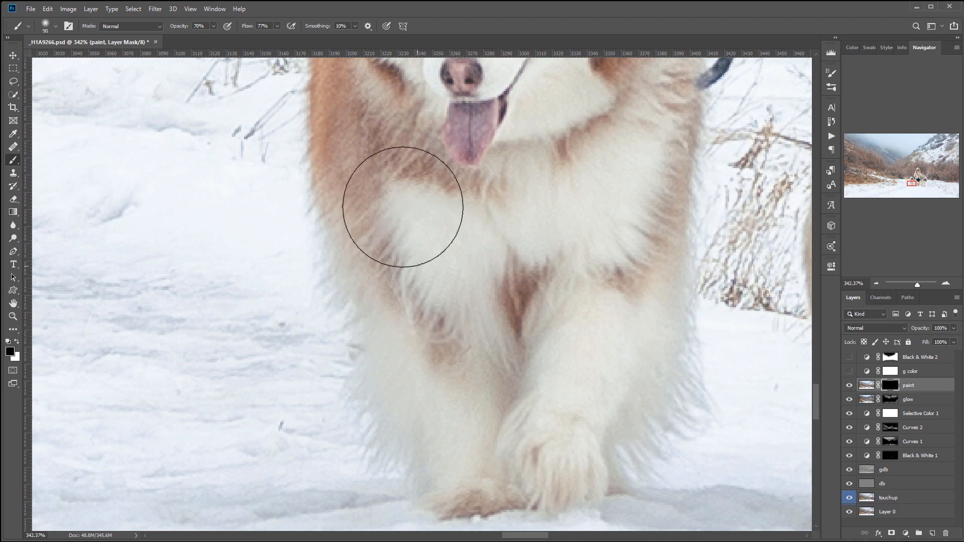
key("x")
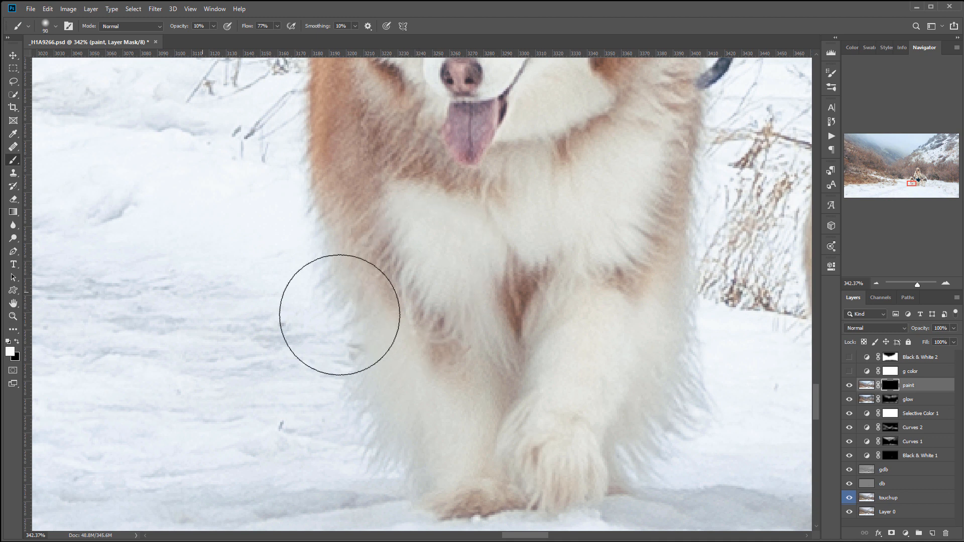
key("bracketleft")
key("bracketleft")
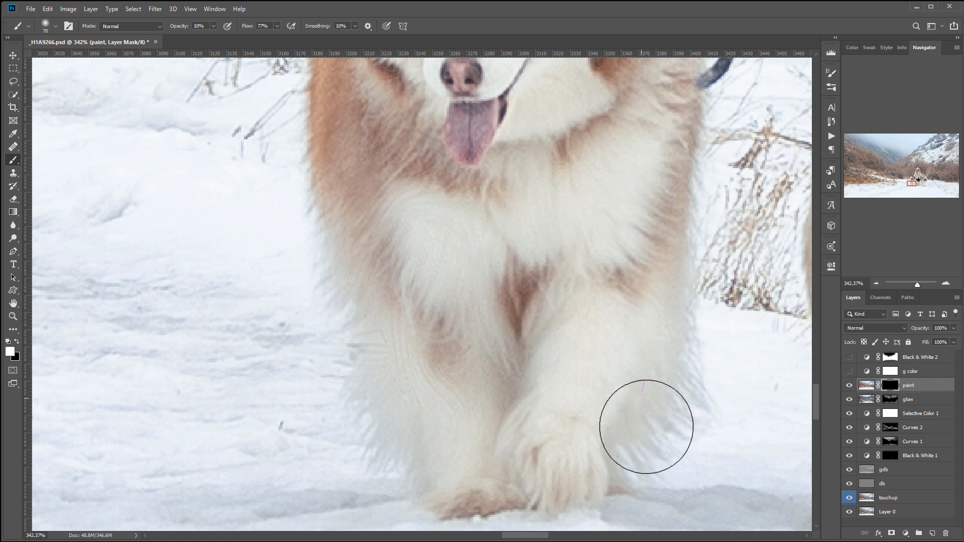
- Paint on the mask over the brown dog's chest, legs and head to bring the oil effect into its fur
left_click(676, 397, "alt")
left_click_drag(652, 221, 625, 324, "alt")
left_click_drag(641, 248, 614, 380)
key("d")
key("x")
key("x")
mouse_move(585, 261)
left_mouse_down()
mouse_move(582, 250)
mouse_move(548, 261)
mouse_move(605, 322)
mouse_move(623, 328)
left_mouse_up()
left_click_drag(426, 370, 425, 286)
left_click_drag(444, 340, 417, 496)
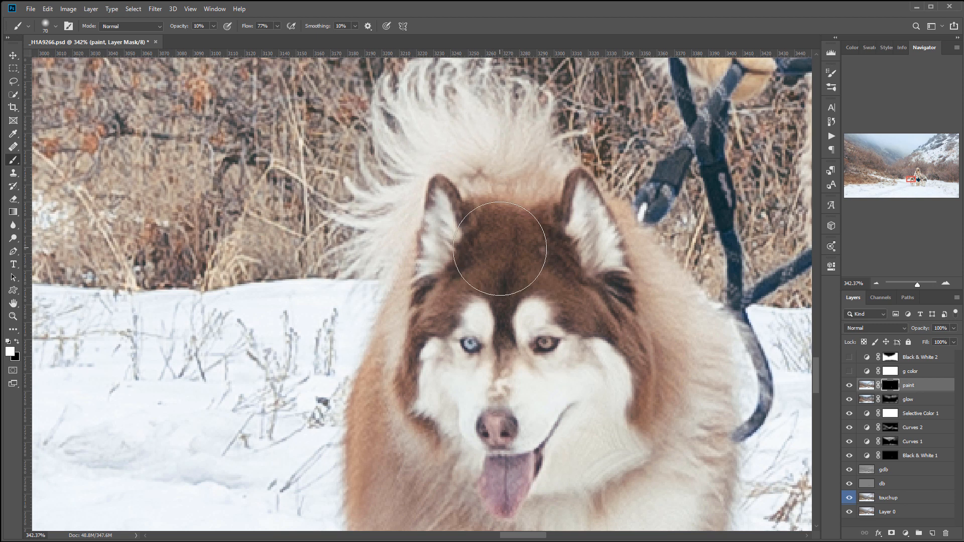
left_click_drag(547, 267, 625, 286)
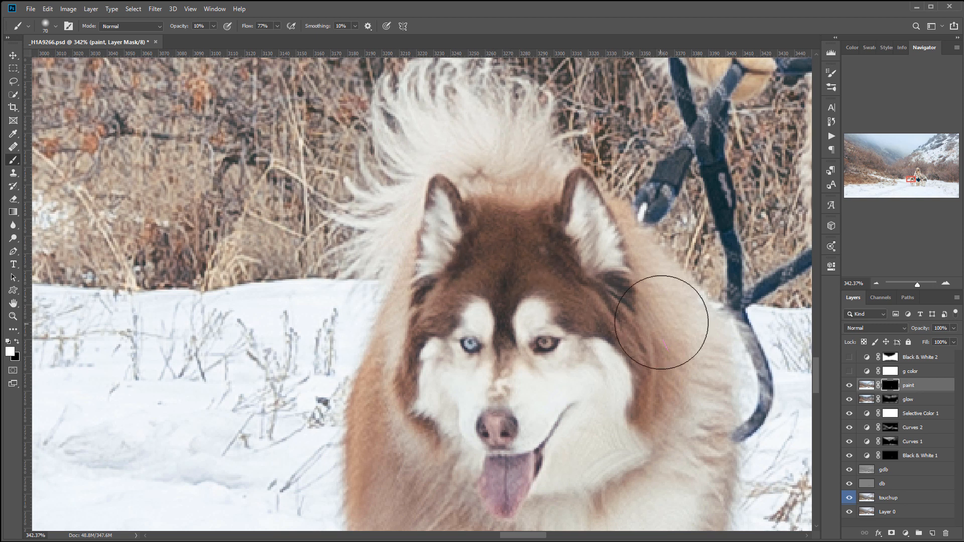
- Brush the oil paint effect into the woman's furry boots on the mask
left_click_drag(697, 400, 392, 250)
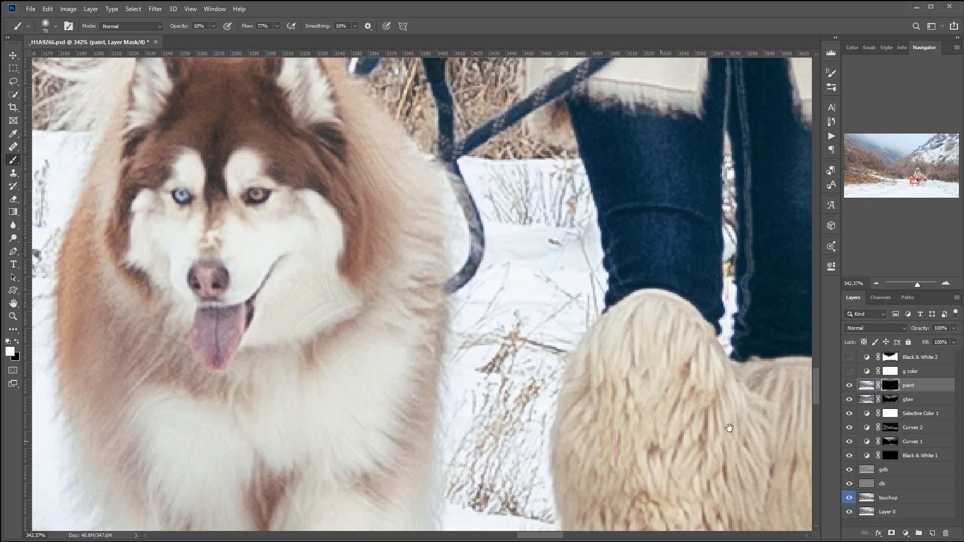
left_click_drag(627, 451, 527, 260)
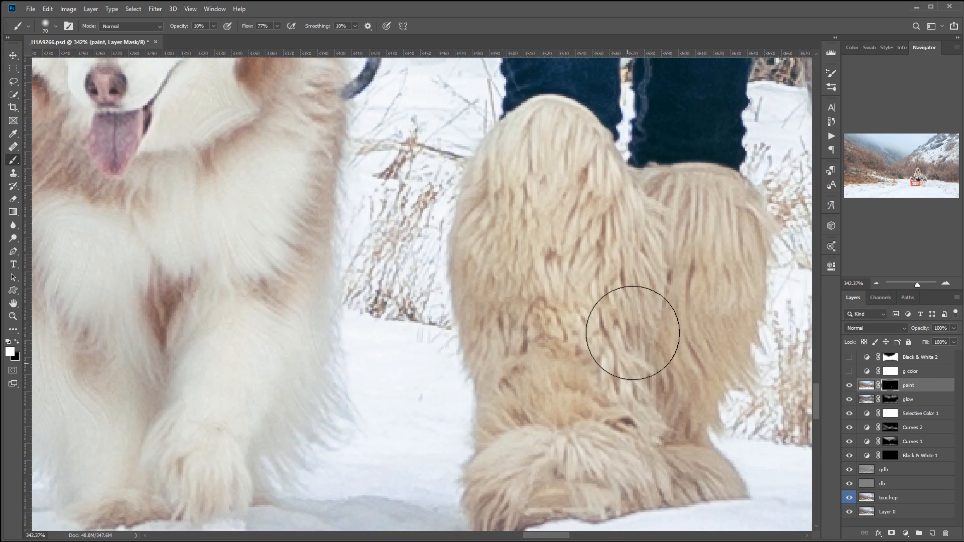
left_click_drag(655, 372, 500, 218)
- Brush the oil paint effect into the gray dog's fur on the mask
left_click_drag(653, 191, 351, 320)
mouse_move(417, 154)
left_mouse_down()
mouse_move(432, 273)
mouse_move(420, 238)
mouse_move(504, 238)
mouse_move(484, 370)
mouse_move(502, 198)
mouse_move(477, 176)
mouse_move(542, 316)
mouse_move(555, 456)
left_mouse_up()
left_click_drag(629, 391, 525, 343)
mouse_move(563, 396)
left_mouse_down()
mouse_move(536, 216)
mouse_move(586, 245)
mouse_move(610, 286)
left_mouse_up()
left_click_drag(645, 321, 609, 423)
left_click_drag(454, 276, 450, 234)
left_click_drag(437, 198, 547, 405)
mouse_move(513, 254)
left_mouse_down()
mouse_move(524, 210)
mouse_move(422, 258)
mouse_move(409, 226)
left_mouse_up()
left_click_drag(590, 154, 471, 316)
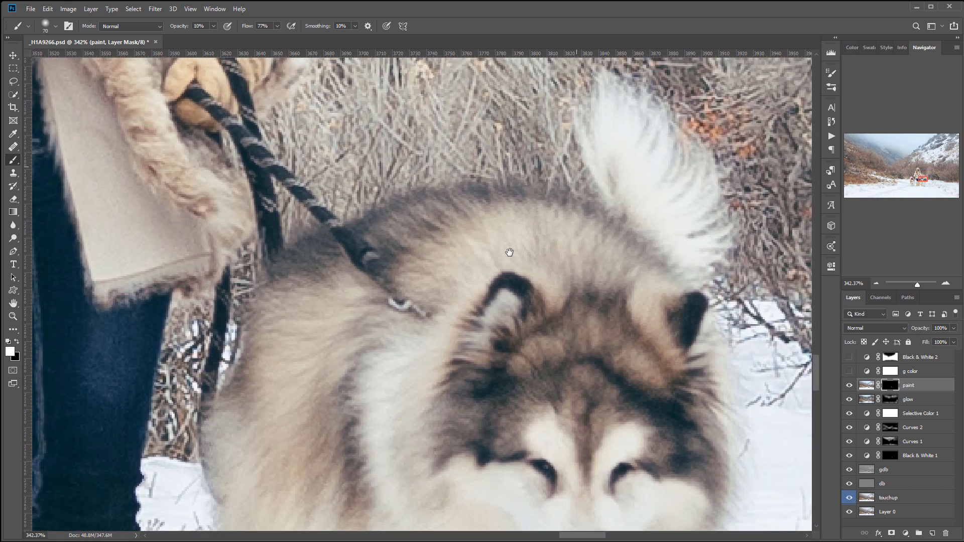
mouse_move(462, 236)
left_mouse_down()
mouse_move(549, 230)
mouse_move(520, 275)
mouse_move(593, 271)
mouse_move(623, 187)
mouse_move(603, 157)
mouse_move(659, 196)
mouse_move(499, 292)
mouse_move(581, 385)
left_mouse_up()
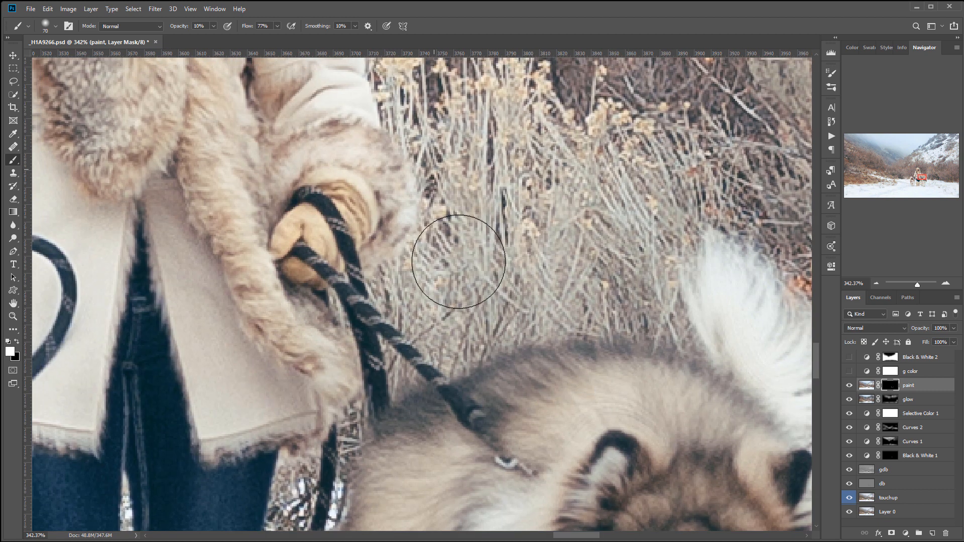
mouse_move(573, 314)
left_mouse_down()
mouse_move(641, 286)
mouse_move(613, 279)
left_mouse_up()
- Set the brush size to 300 and paint the oil effect over the bare bushes to the left of the woman
scroll(612, 291, "down", 9)
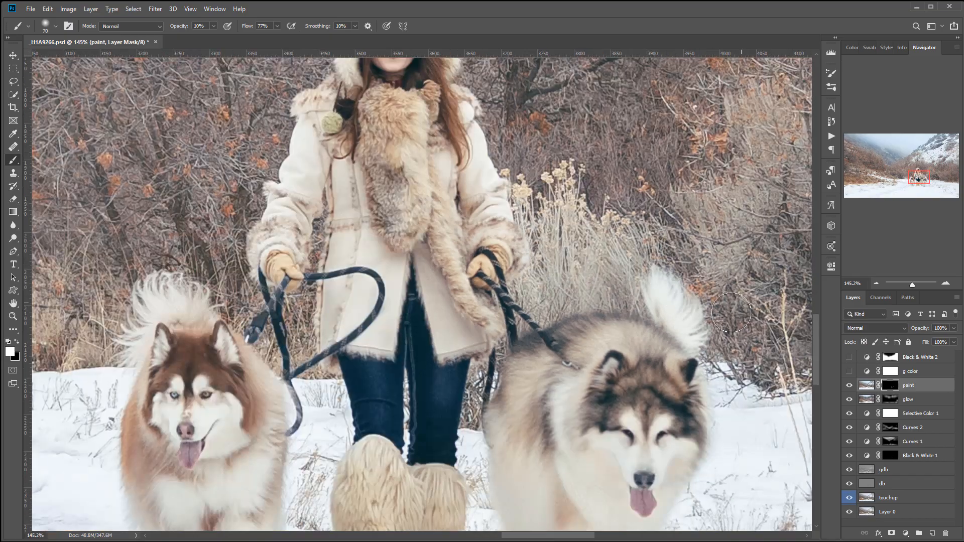
left_click_drag(725, 310, 377, 407)
left_click_drag(690, 381, 205, 323)
left_click_drag(504, 397, 563, 475)
left_click_drag(267, 226, 609, 398)
left_click_drag(261, 342, 681, 321)
mouse_move(276, 394)
left_mouse_down()
mouse_move(731, 233)
mouse_move(383, 323)
mouse_move(328, 350)
left_mouse_up()
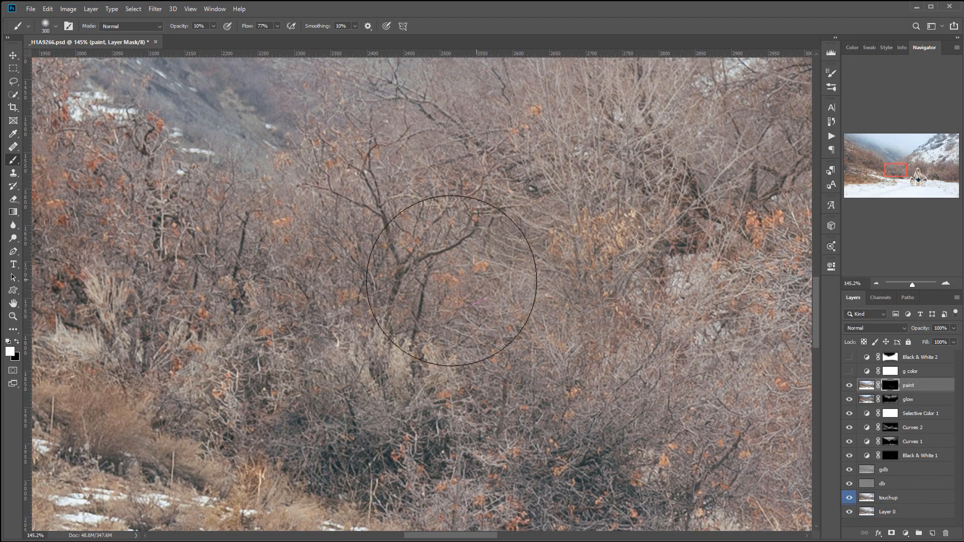
left_click_drag(614, 285, 579, 356)
left_click_drag(526, 308, 659, 362)
left_click_drag(500, 308, 383, 405)
left_click_drag(512, 329, 532, 148)
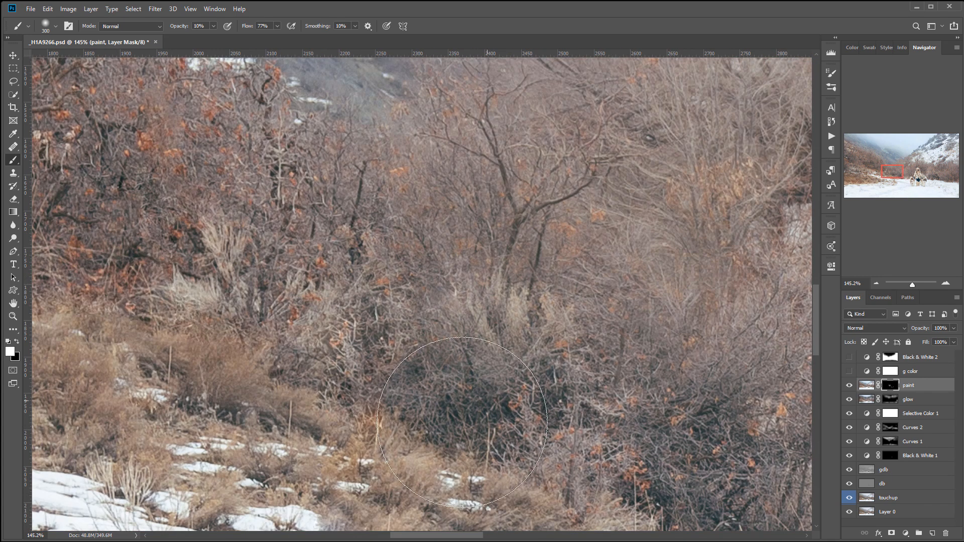
- Build up the oil effect over the dark shrubs beside the snowy path and the neighbouring orange-leaved branches
left_click_drag(586, 359, 383, 240)
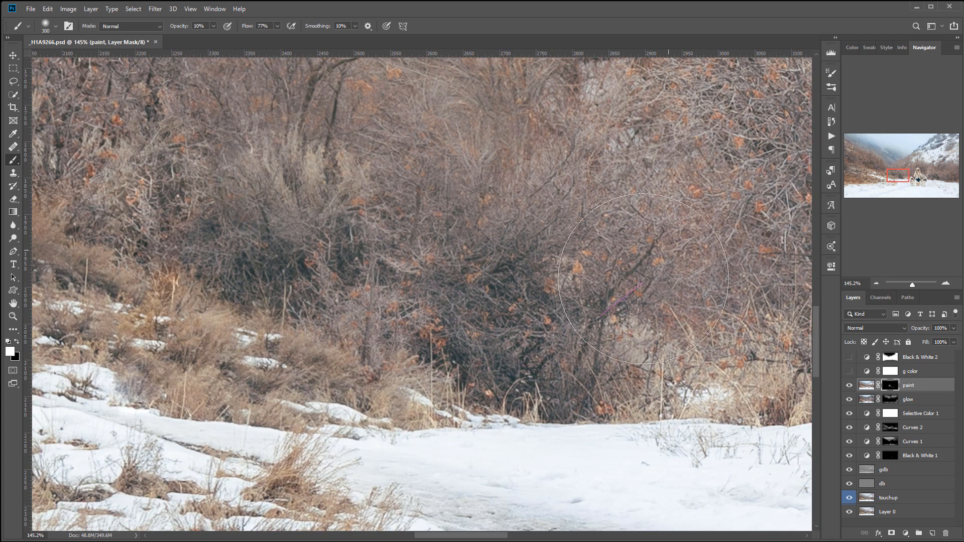
left_click_drag(646, 301, 445, 365)
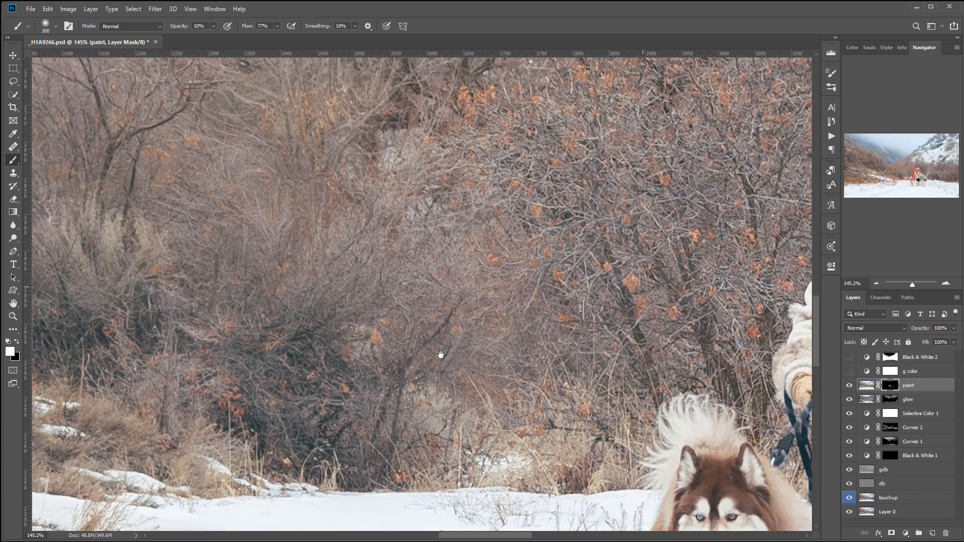
mouse_move(548, 206)
left_mouse_down()
mouse_move(499, 207)
mouse_move(512, 331)
mouse_move(543, 386)
mouse_move(408, 407)
mouse_move(369, 385)
mouse_move(216, 365)
left_mouse_up()
left_click_drag(246, 349, 497, 308)
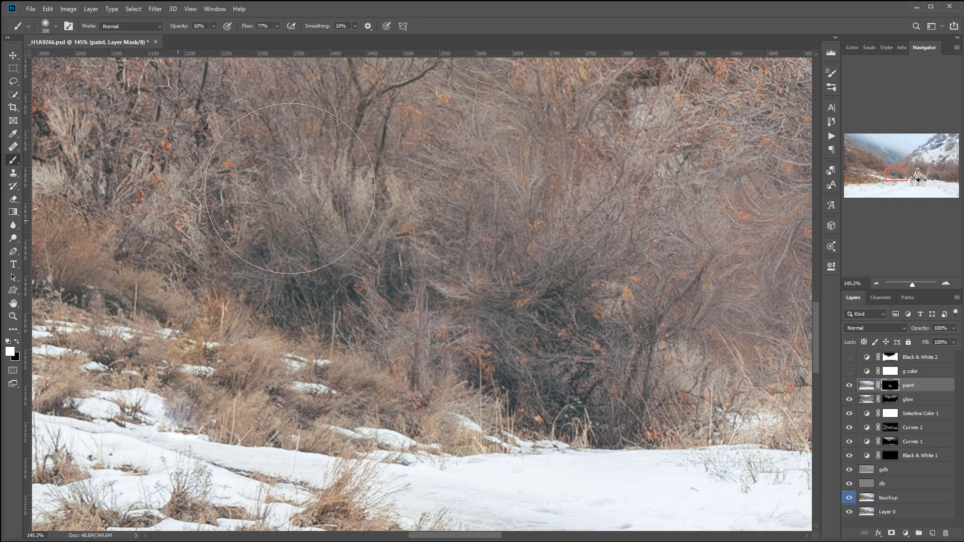
left_click_drag(396, 265, 553, 340)
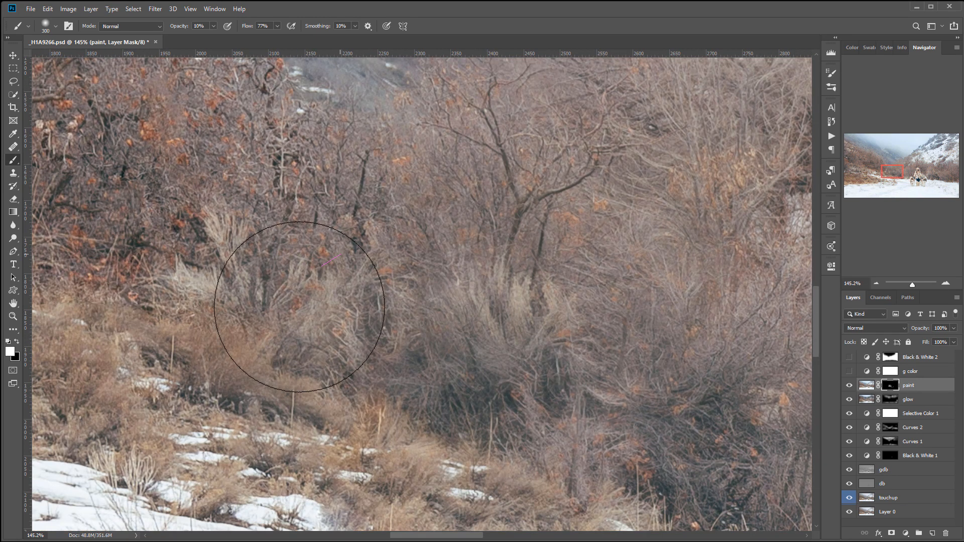
left_click_drag(622, 286, 411, 301)
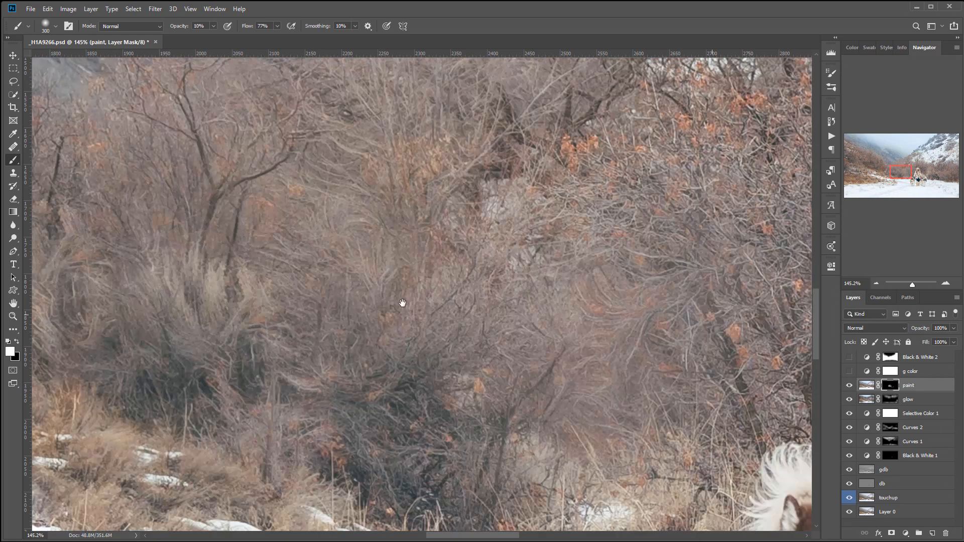
left_click_drag(469, 194, 409, 231)
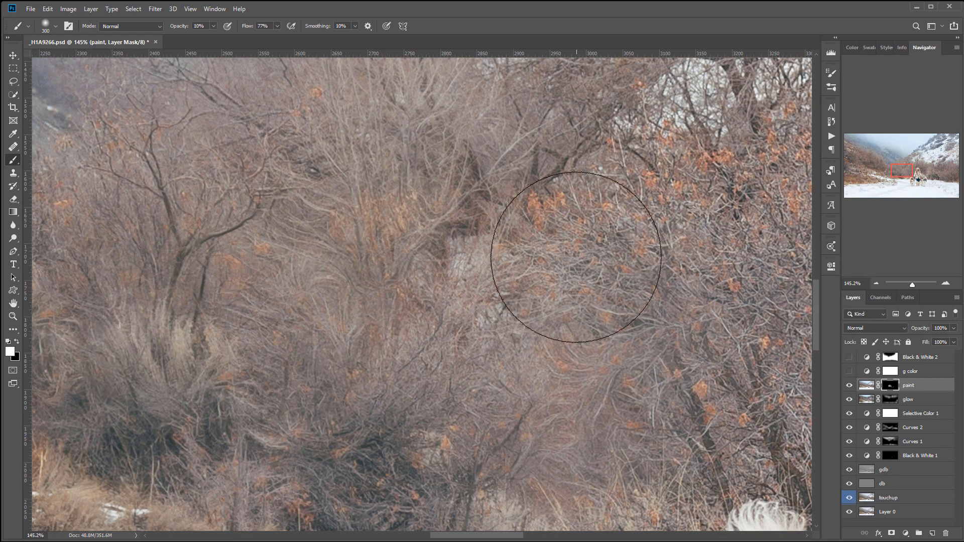
- Delete the paint layer and show the g color and Black & White 2 layers again
scroll(583, 276, "down", 5)
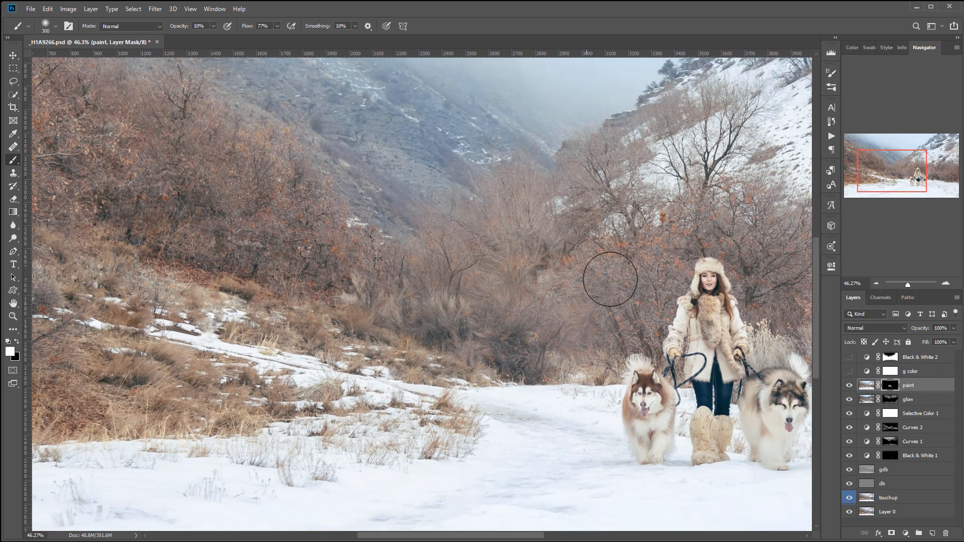
scroll(538, 273, "down", 1)
left_click_drag(594, 239, 496, 270)
left_click_drag(952, 385, 945, 533)
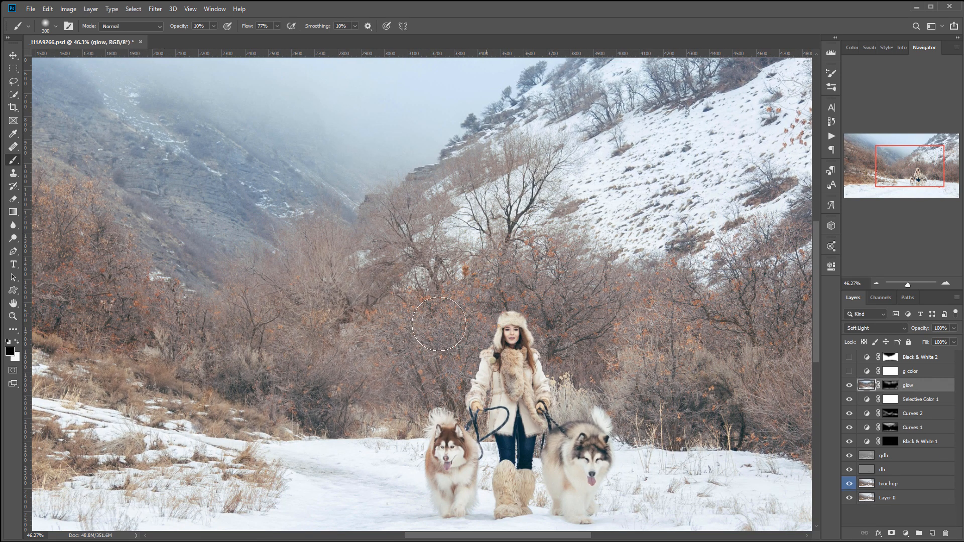
scroll(531, 356, "down", 7)
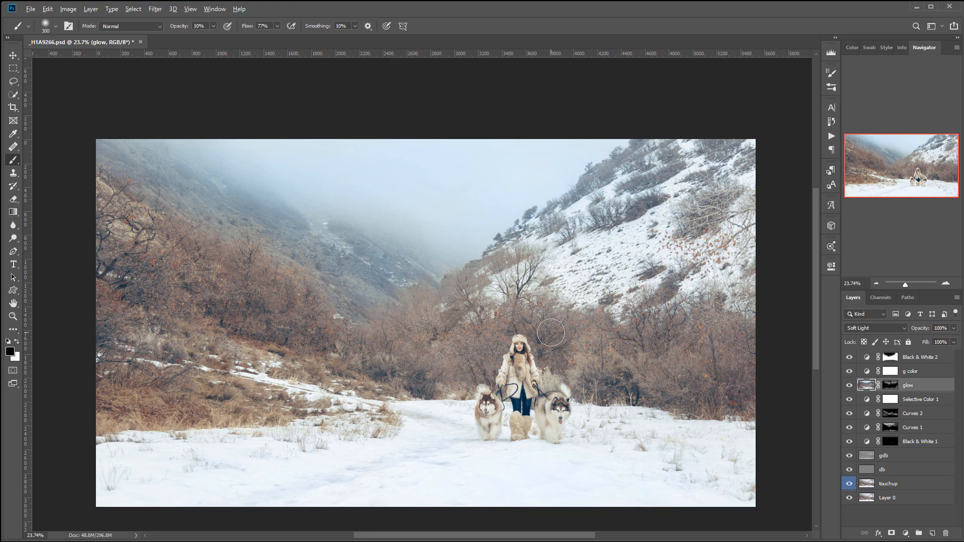
- Examine the left hillside's trees and the branches around the woman at closer zoom
scroll(551, 333, "up", 5)
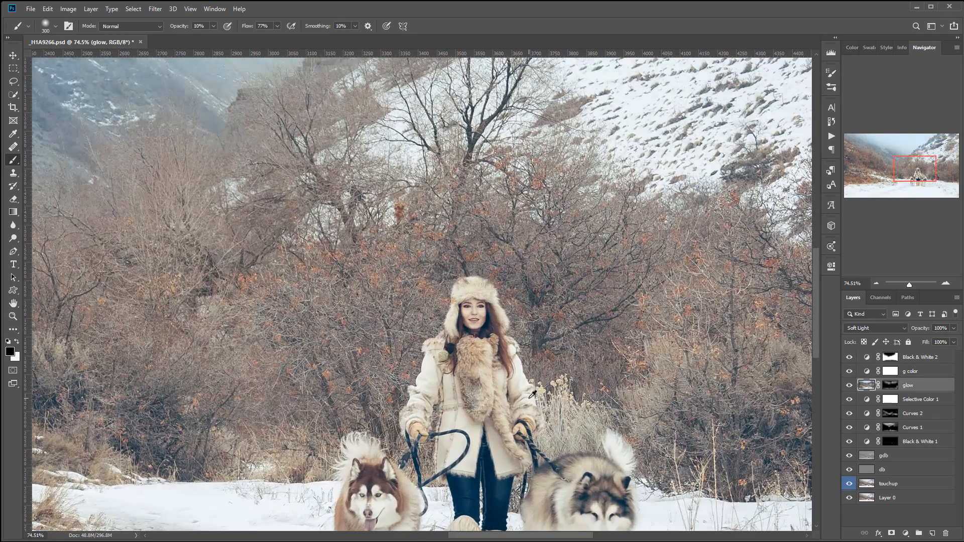
scroll(508, 385, "down", 3)
left_click_drag(366, 287, 405, 260)
scroll(287, 251, "up", 7)
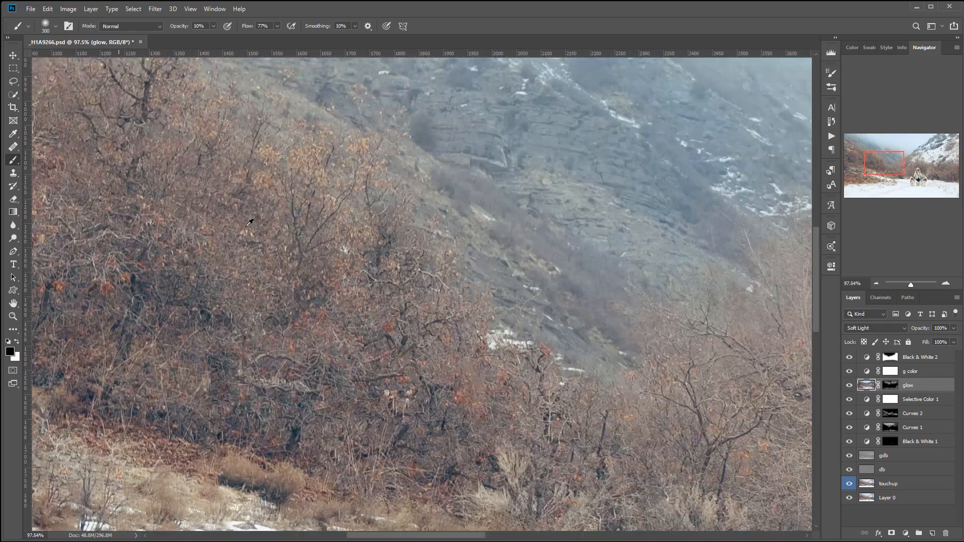
mouse_move(193, 305)
left_mouse_down()
mouse_move(564, 393)
mouse_move(615, 473)
mouse_move(600, 458)
mouse_move(590, 367)
mouse_move(269, 315)
mouse_move(171, 286)
left_mouse_up()
mouse_move(768, 254)
left_mouse_down()
mouse_move(633, 181)
mouse_move(520, 336)
left_mouse_up()
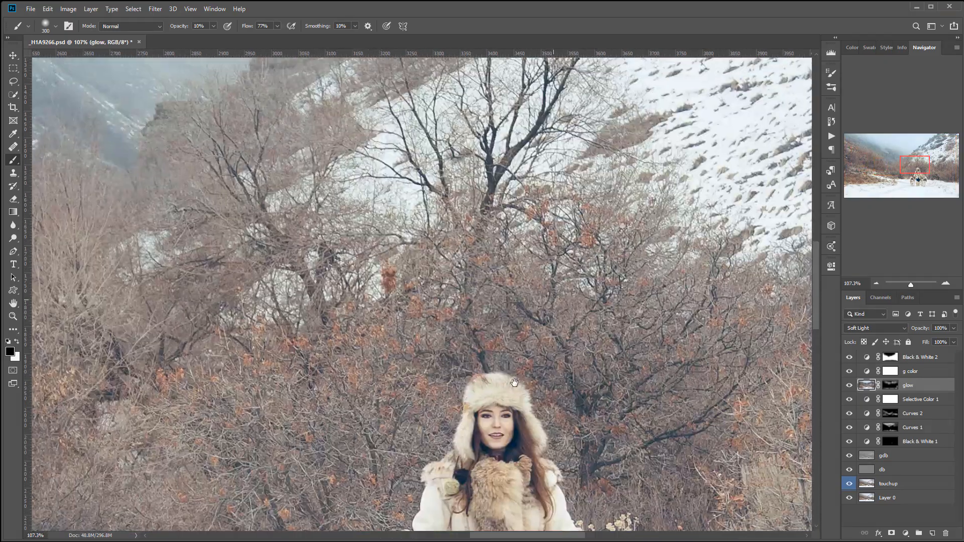
- Add a new layer named fog above the glow layer and raise the brush opacity to 100%
scroll(520, 336, "down", 8)
left_click_drag(175, 356, 196, 309)
left_click_drag(414, 301, 406, 319)
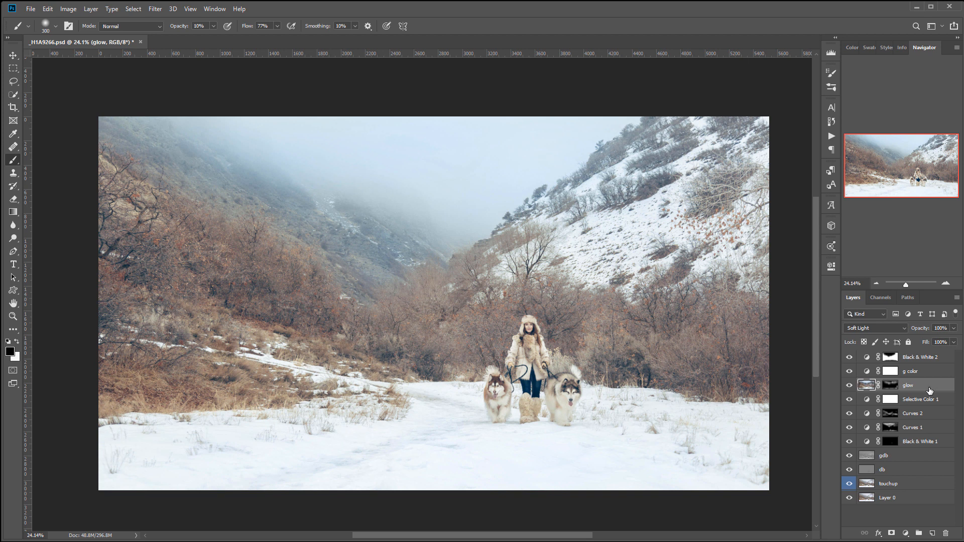
left_click(930, 534)
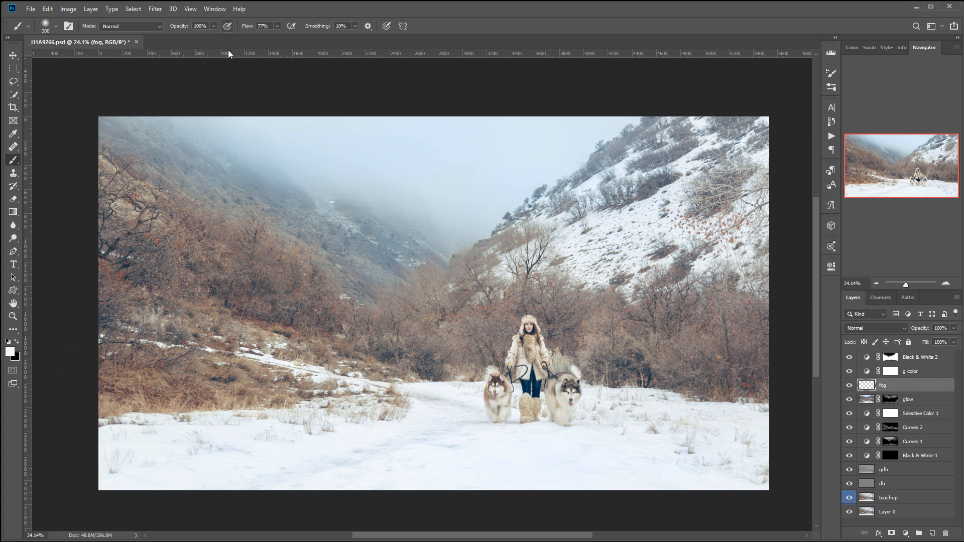
- Set the brush size to 600 and paint loose white fog strokes over the hillsides, the bushes and the snow's left edge
key("bracketright")
key("bracketright")
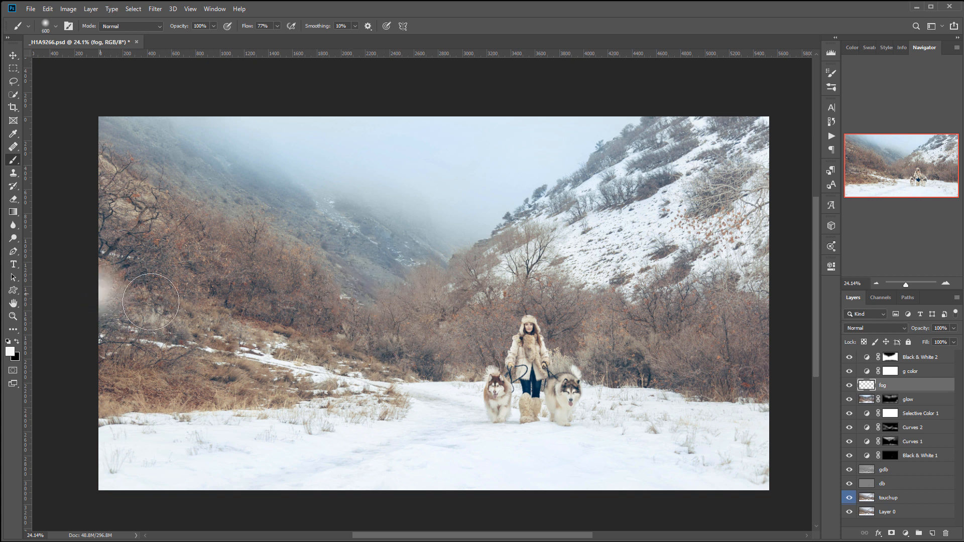
left_click_drag(95, 292, 427, 317)
left_click_drag(81, 382, 382, 369)
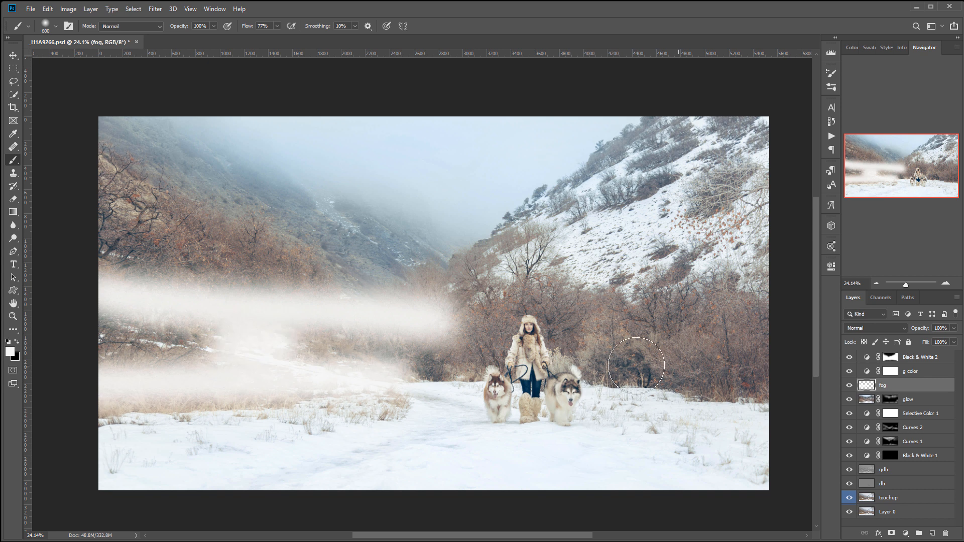
mouse_move(583, 338)
left_mouse_down()
mouse_move(667, 355)
mouse_move(745, 400)
mouse_move(688, 319)
mouse_move(727, 281)
left_mouse_up()
left_click_drag(759, 175, 717, 181)
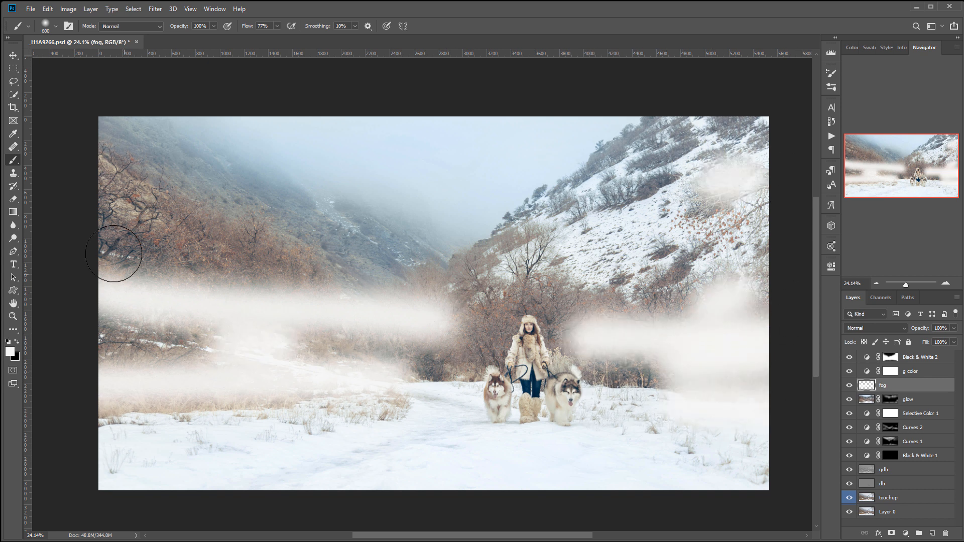
left_click_drag(121, 249, 171, 246)
left_click_drag(202, 193, 336, 267)
left_click_drag(319, 368, 384, 371)
left_click_drag(146, 426, 294, 423)
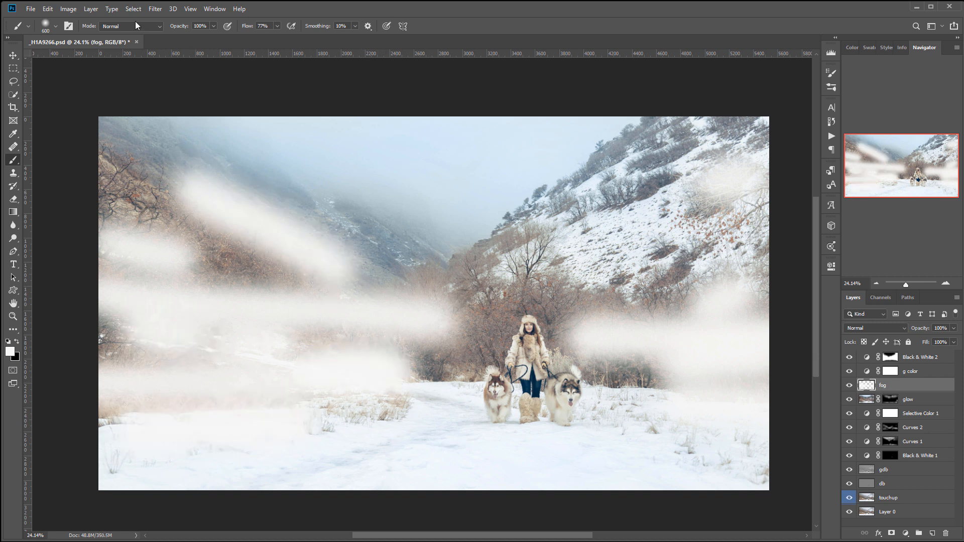
- Soften the painted fog with a Gaussian Blur of about 135.9 pixels radius
left_click(155, 9)
mouse_move(219, 125)
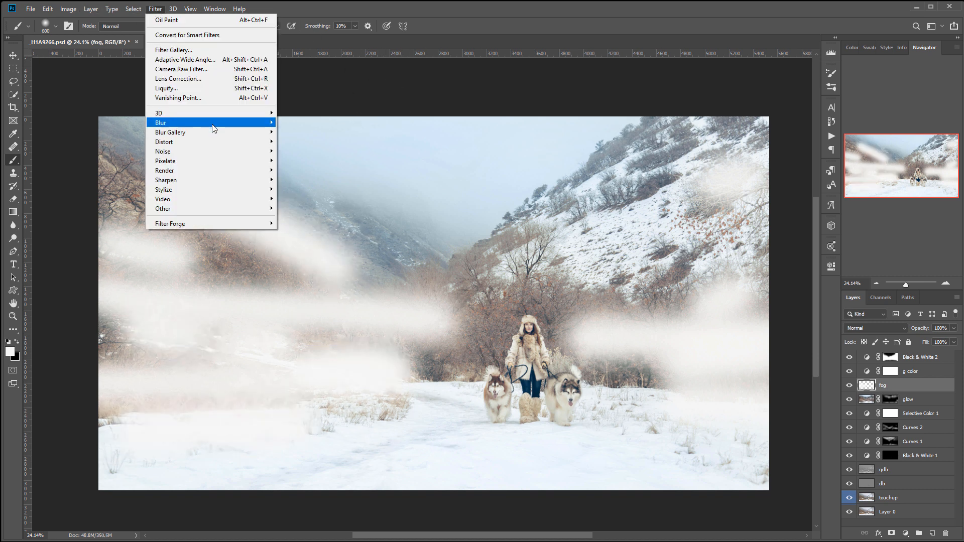
left_click(313, 161)
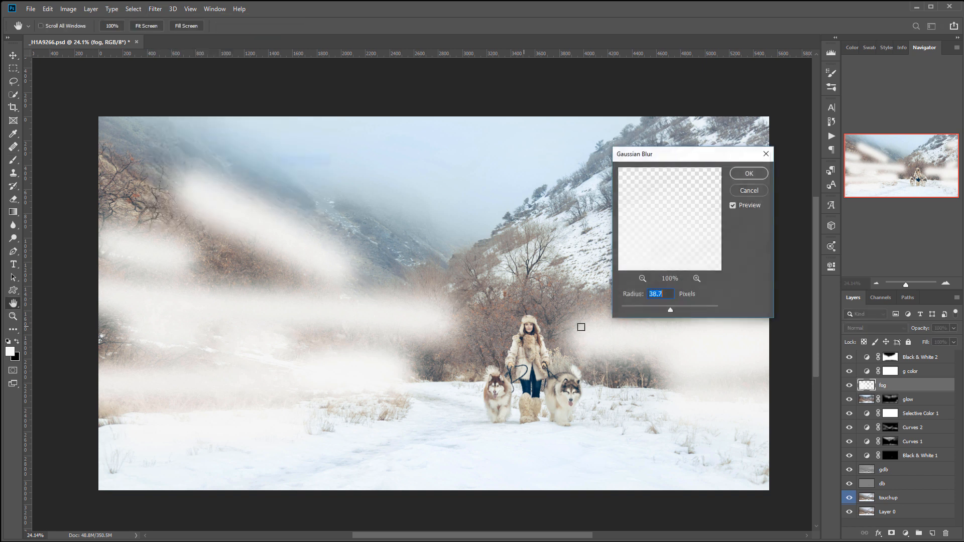
left_click_drag(678, 308, 690, 311)
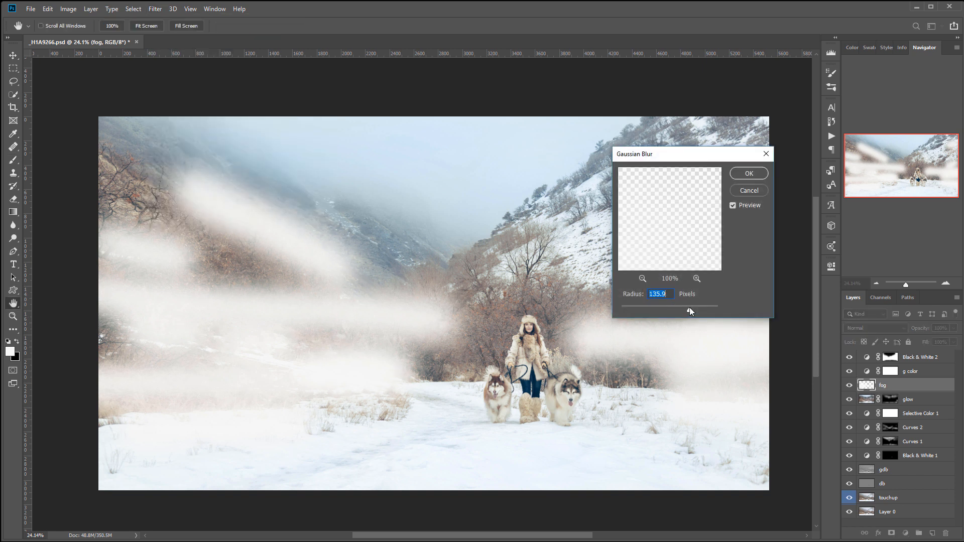
left_click(738, 173)
key("b")
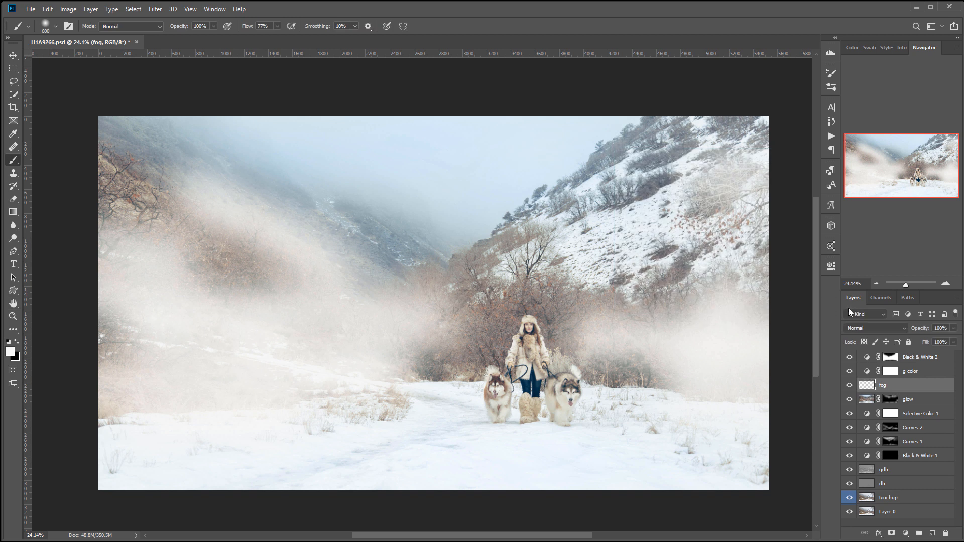
- Set the fog layer's blend mode to Soft Light and lower its opacity to about 26%
left_click(897, 329)
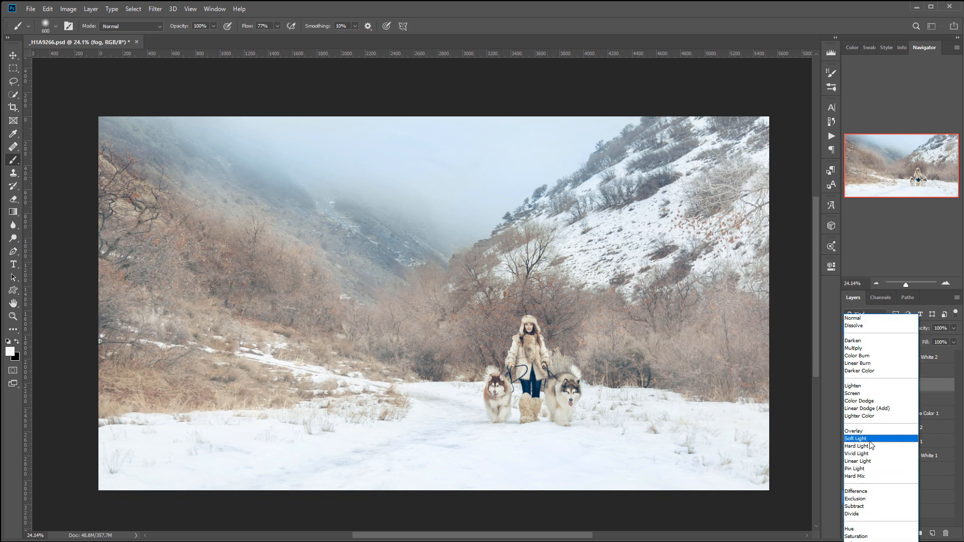
left_click(869, 440)
left_click(953, 330)
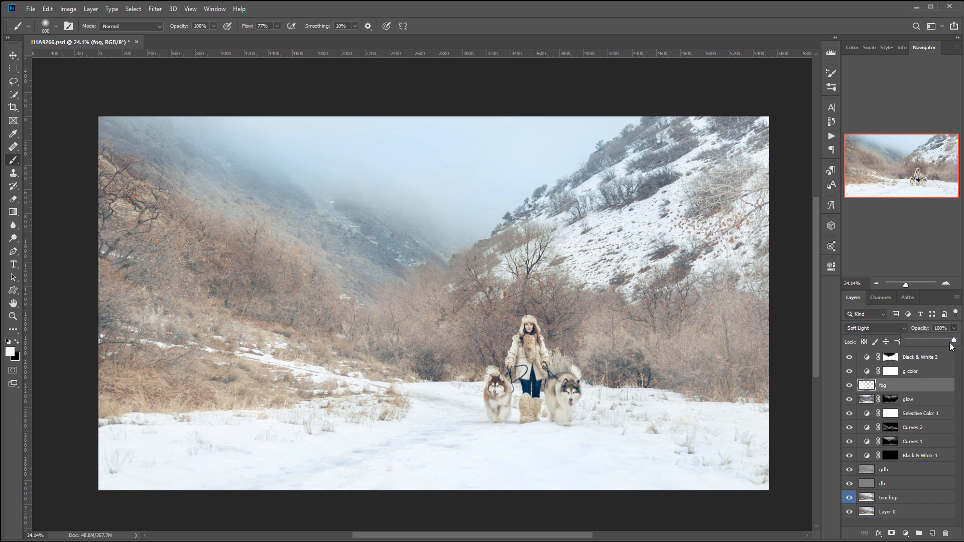
left_click_drag(954, 341, 924, 336)
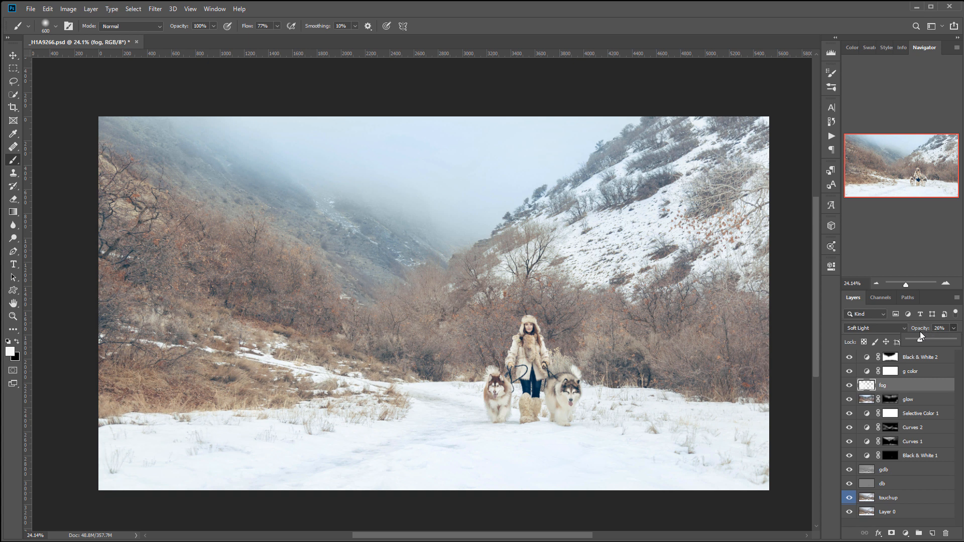
left_click_drag(918, 336, 918, 337)
- Add a Curves adjustment above Black & White 2 and lower its white point to output 0
left_click(948, 358)
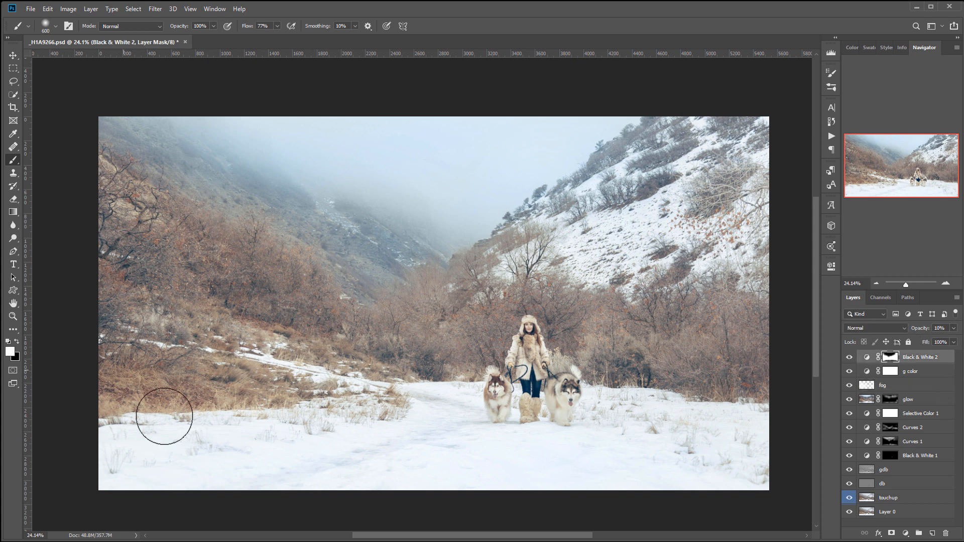
left_click(905, 533)
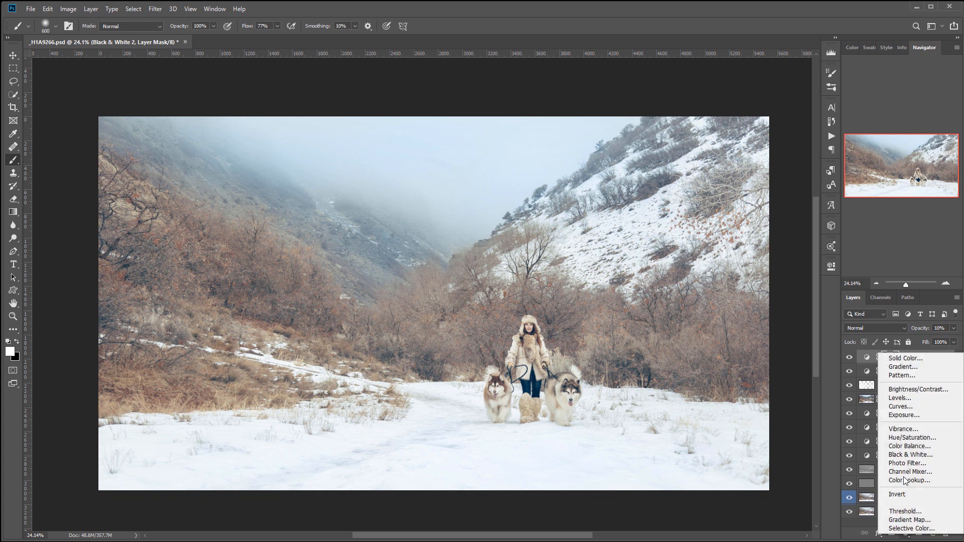
left_click(914, 409)
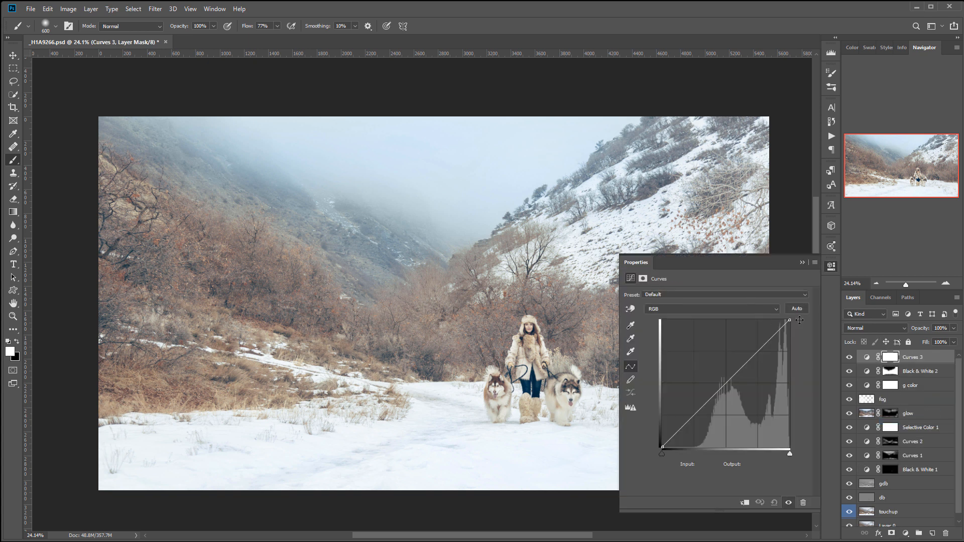
left_click_drag(785, 319, 788, 447)
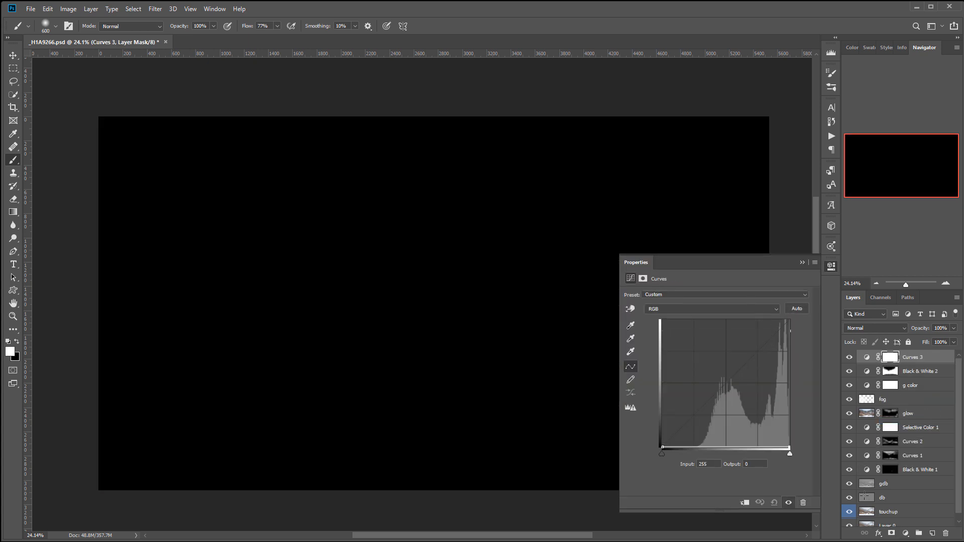
- Select a rectangle just inside the photo's edges, fill it with black on the Curves mask, and deselect
left_click(13, 68)
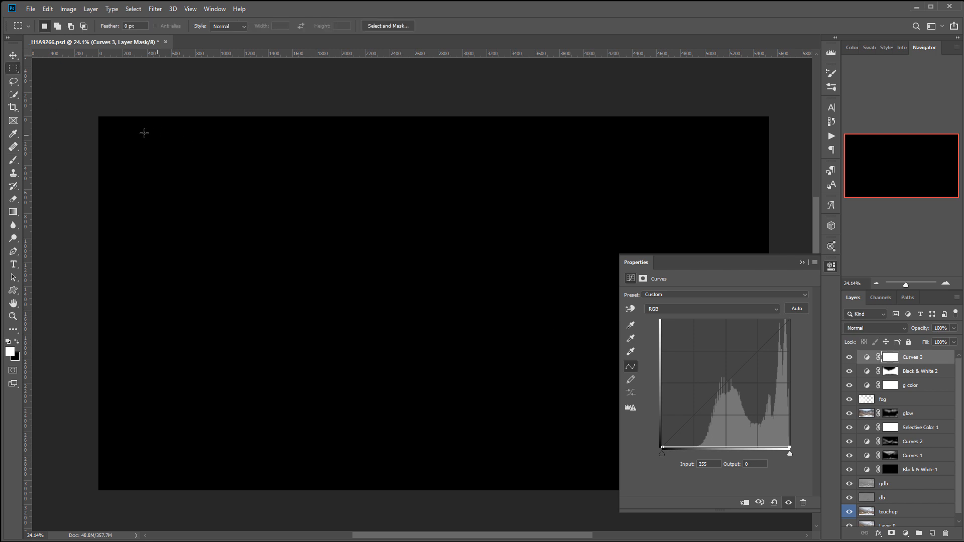
left_click_drag(104, 121, 764, 484)
key("ctrl+BackSpace")
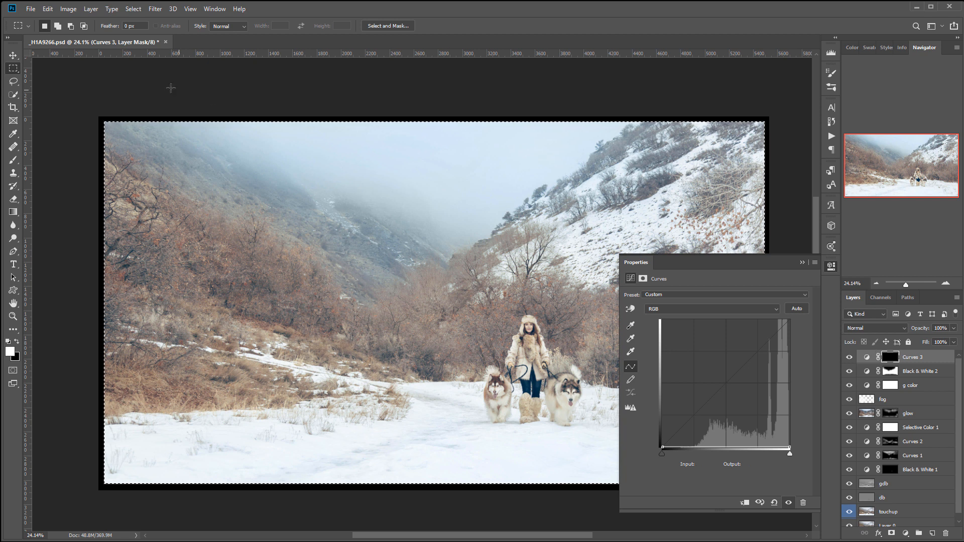
left_click(247, 189)
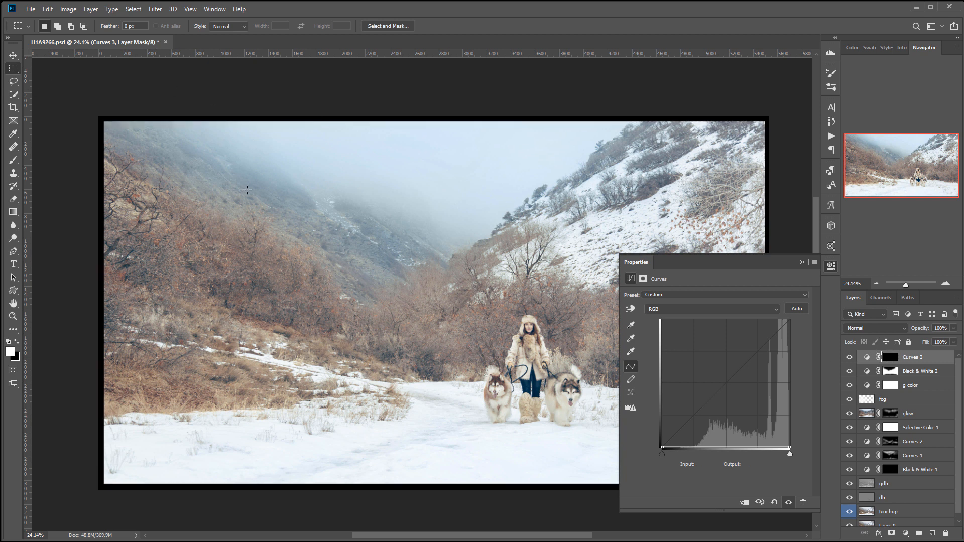
- Feather the vignette's Curves mask by 325.8 px and set the layer's blend mode to Soft Light, comparing before and after
left_click(642, 279)
left_click_drag(628, 361, 778, 368)
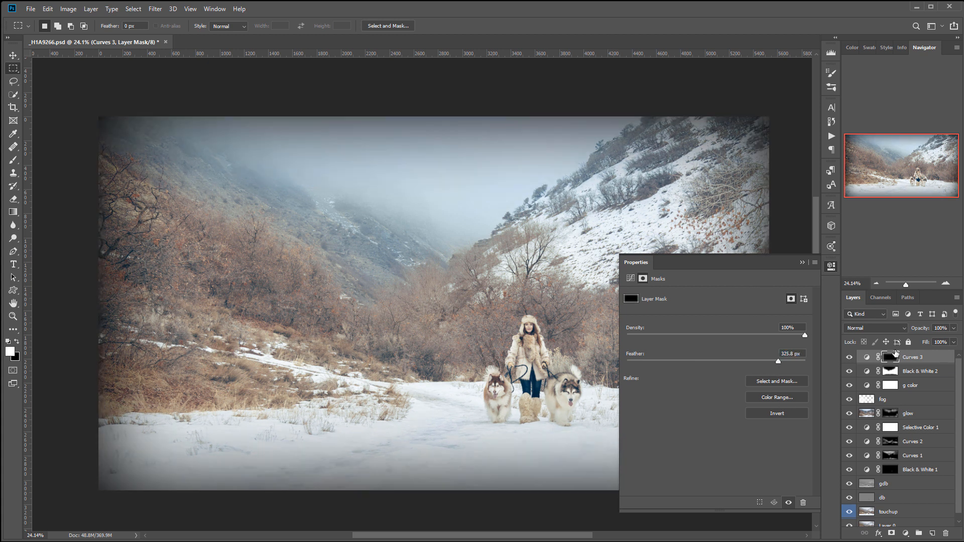
left_click(902, 328)
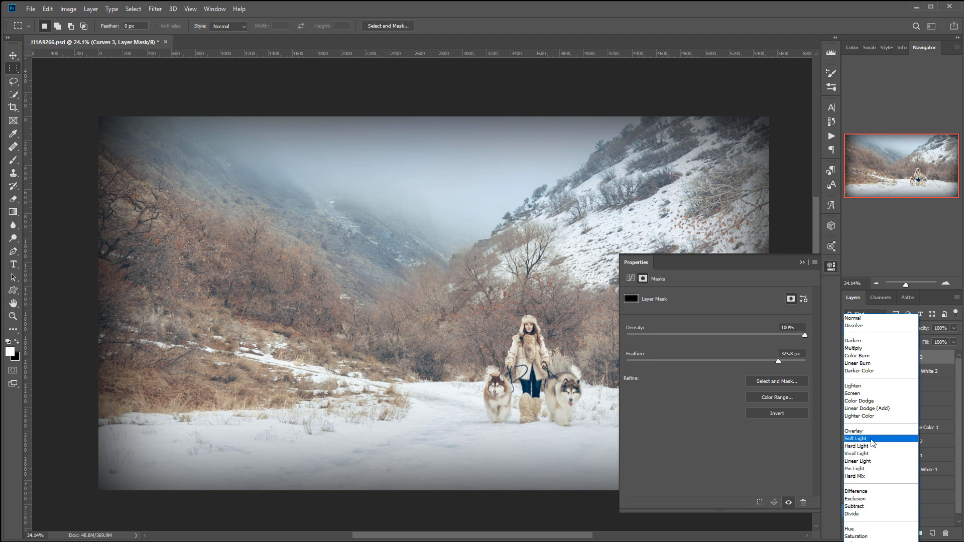
left_click(861, 444)
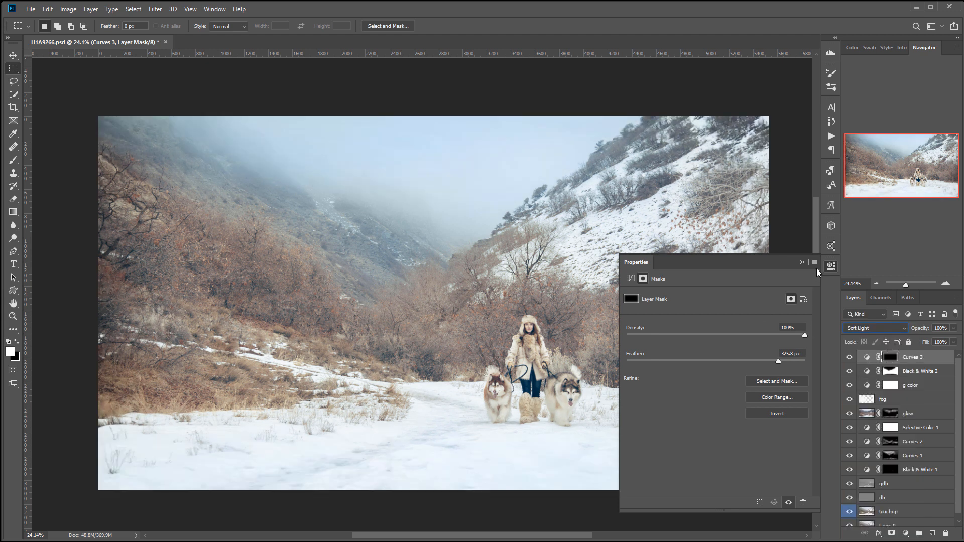
left_click_drag(407, 276, 352, 263)
scroll(363, 264, "down", 3)
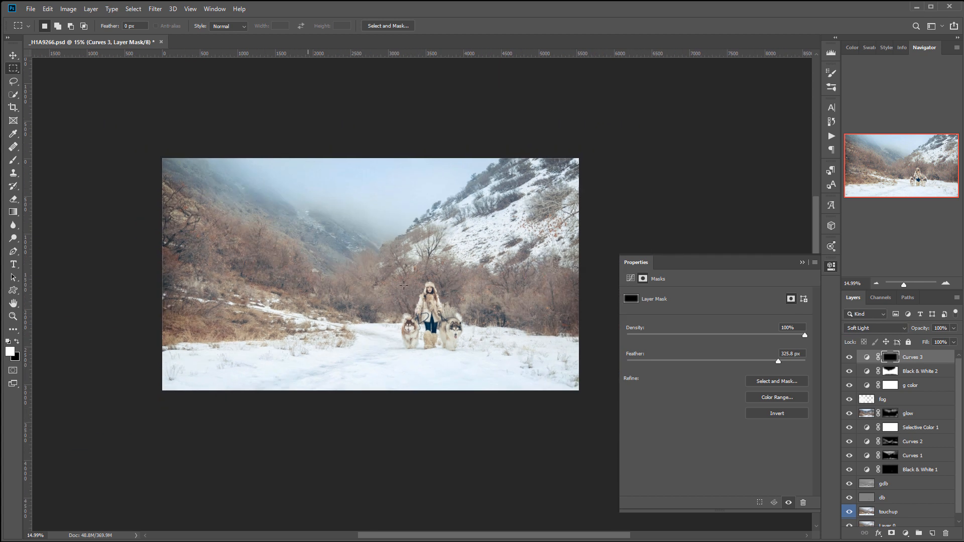
scroll(416, 297, "up", 1)
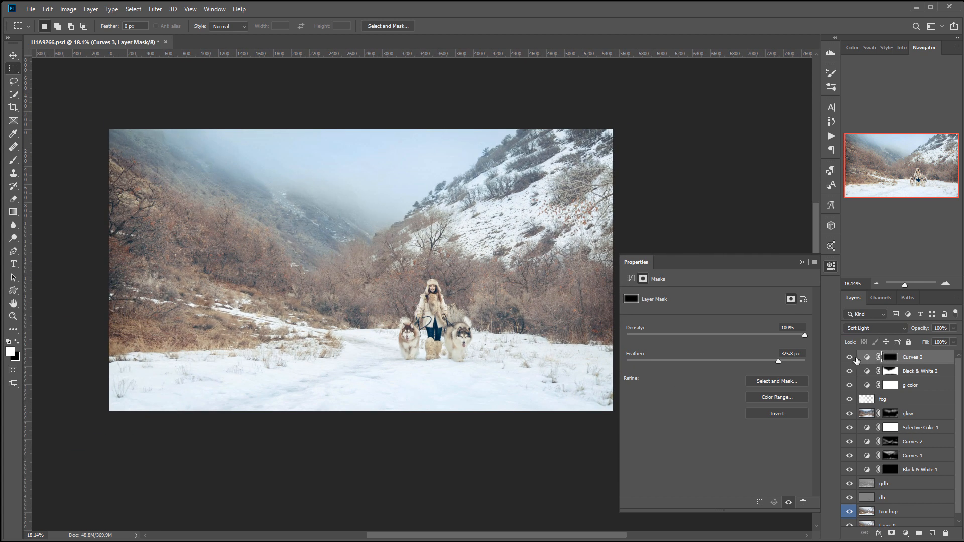
left_click(850, 357)
left_click(849, 358)
- Turn the vignette light by moving the Curves 3 white point to input 4, output 255, and compare with the layer hidden
left_click(630, 279)
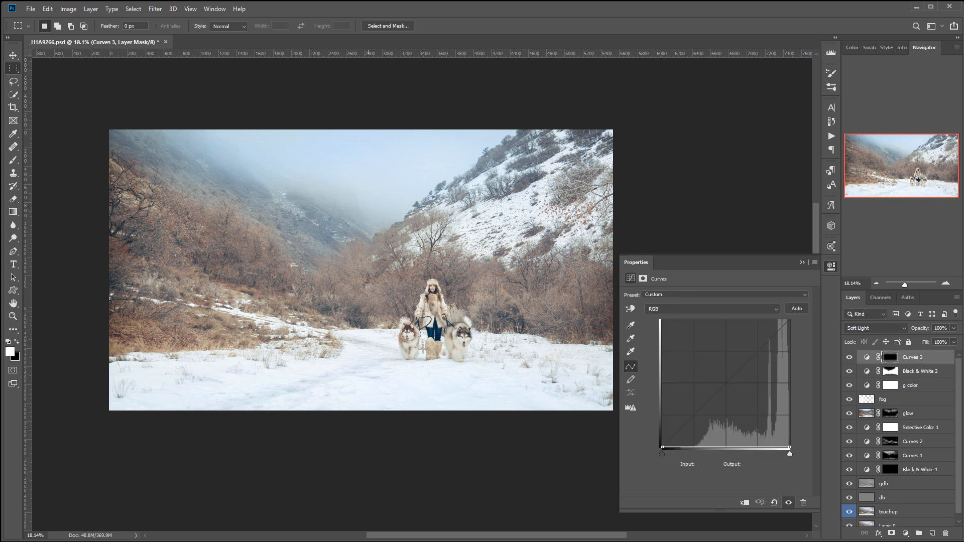
left_click_drag(792, 448, 664, 321)
key("ctrl+z")
key("ctrl+shift+z")
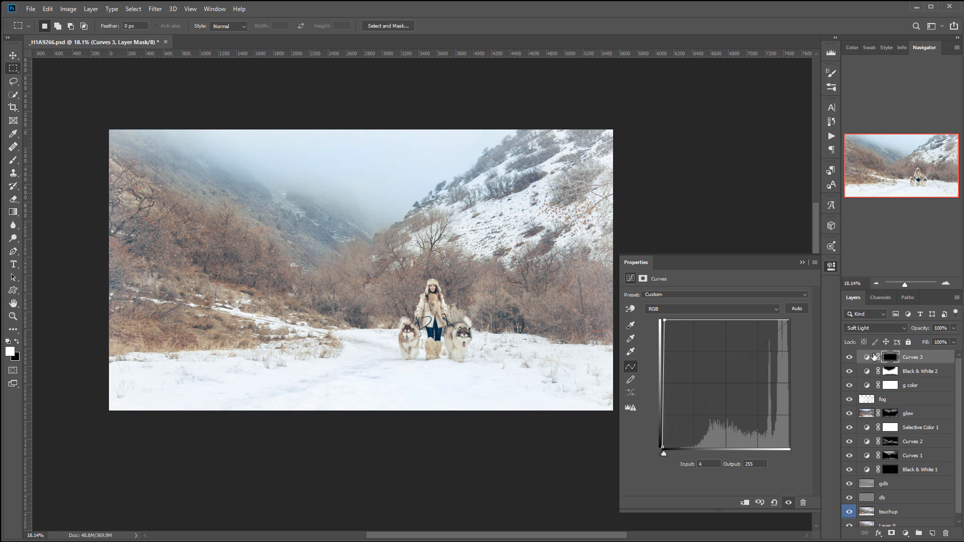
left_click(848, 359)
left_click(848, 358)
left_click(848, 359)
left_click(847, 358)
- Add a Vibrance adjustment on top with vibrance at +39 and compare the photo with and without it
left_click(905, 533)
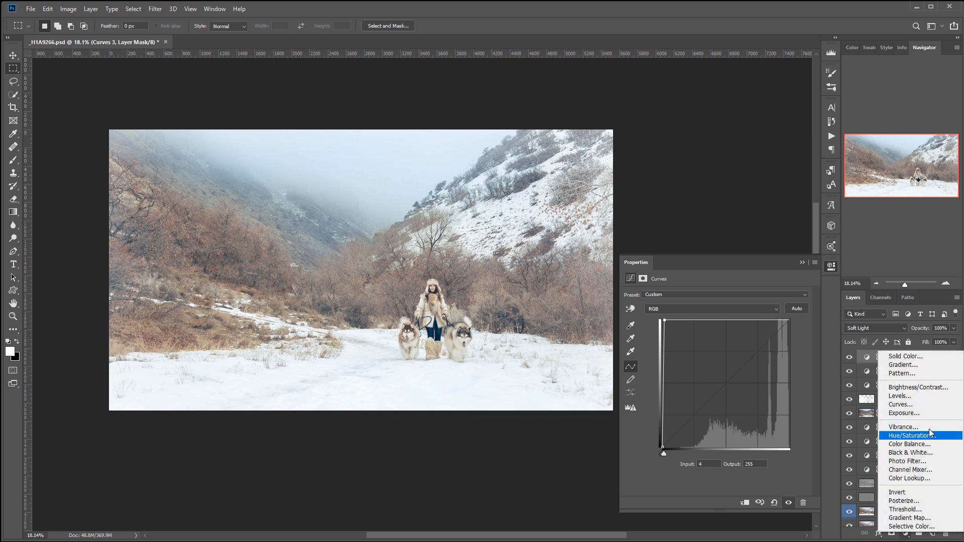
left_click(902, 426)
left_click_drag(716, 308, 751, 308)
left_click(847, 357)
left_click(847, 356)
left_click(847, 357)
left_click(847, 357)
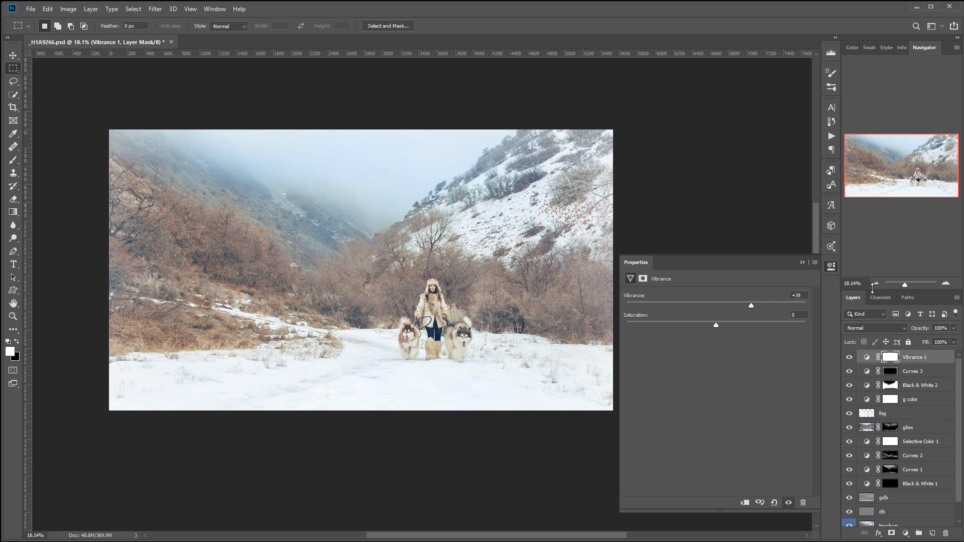
left_click(831, 267)
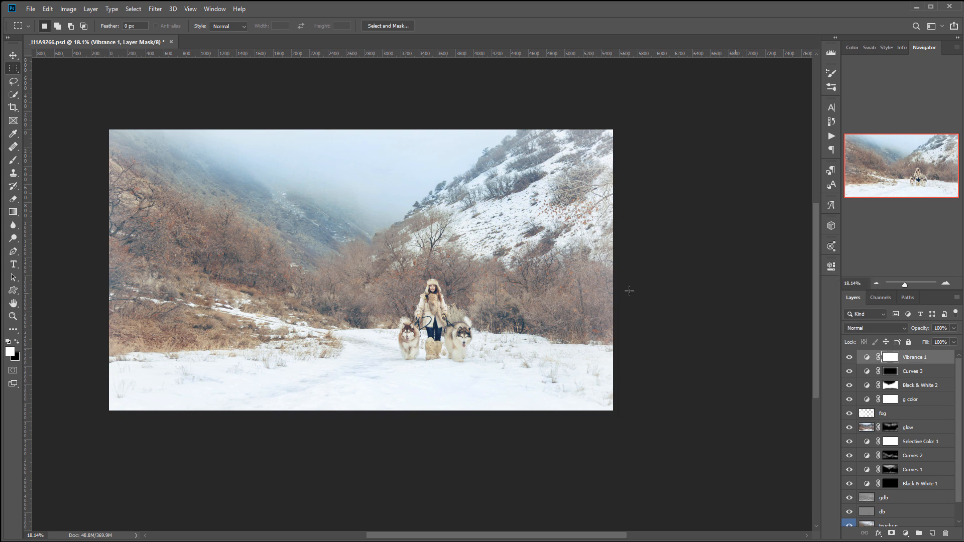
- Add a new top layer named grain and fill it with 50% gray in Normal mode at 100% opacity
left_click(13, 55)
scroll(353, 298, "up", 3)
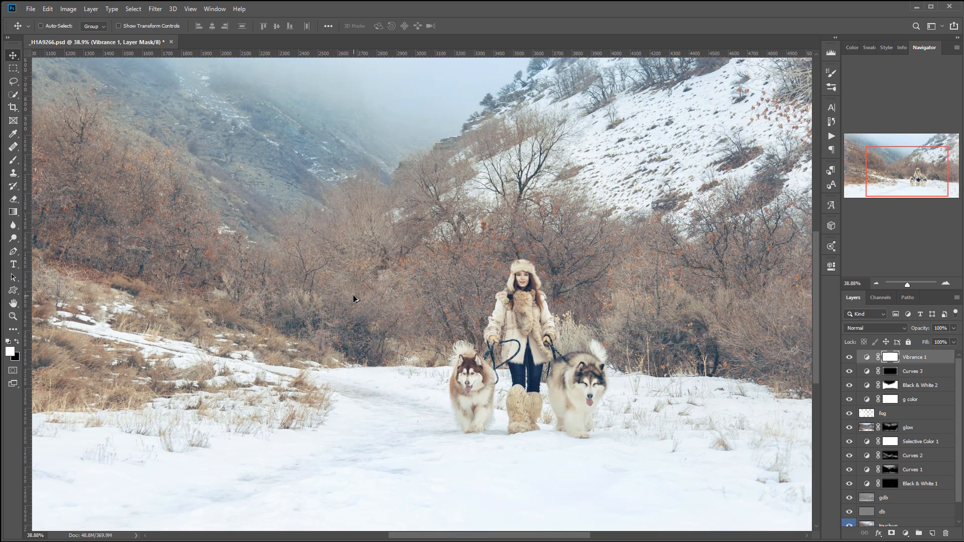
scroll(353, 298, "down", 1)
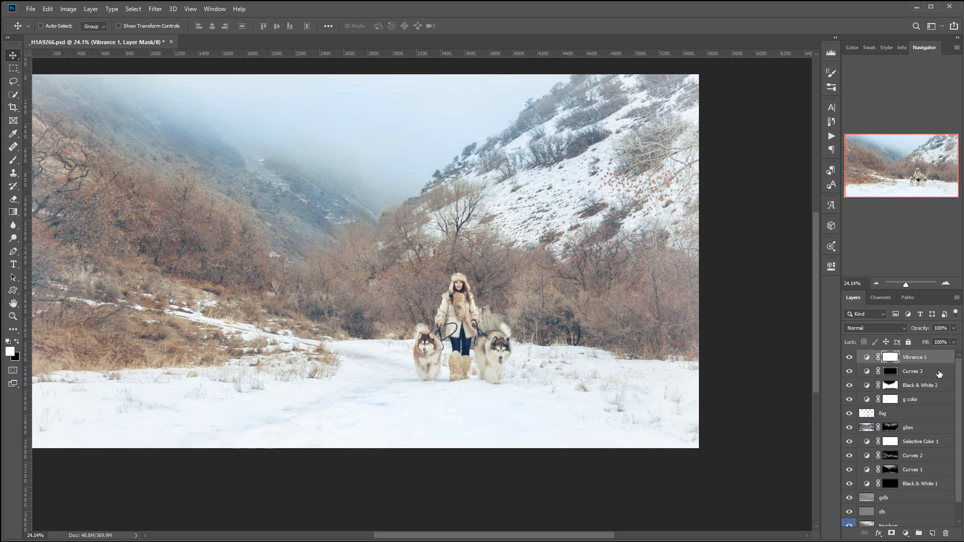
left_click(932, 533)
double_click(883, 356)
type("d")
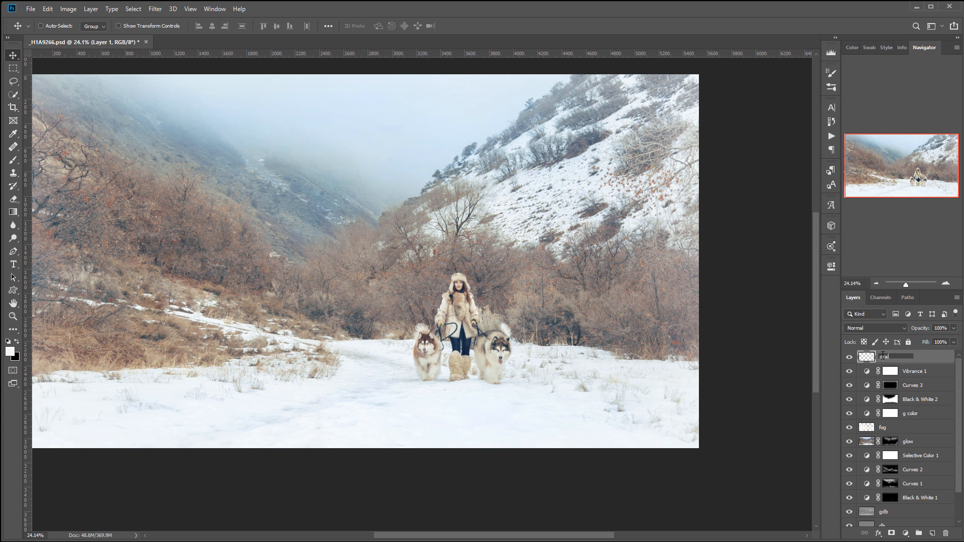
key("Return")
key("shift+F5")
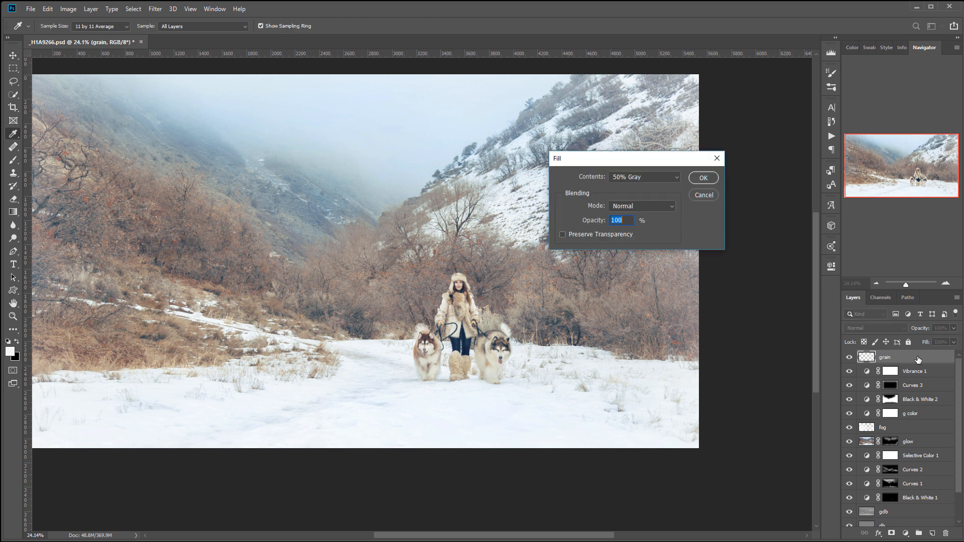
left_click(708, 177)
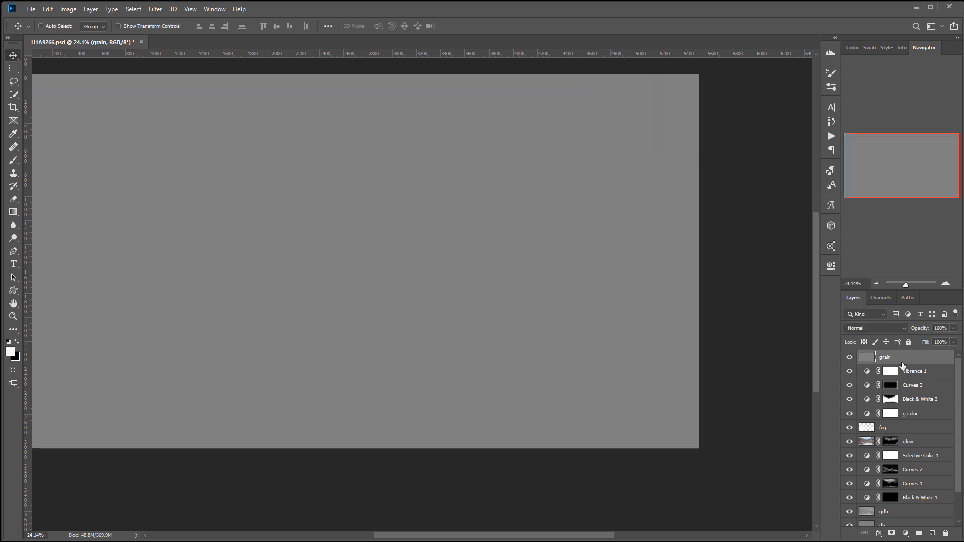
- Add 12.98% Gaussian monochromatic noise to the grain layer and set its blend mode to Soft Light
left_click(154, 10)
mouse_move(204, 152)
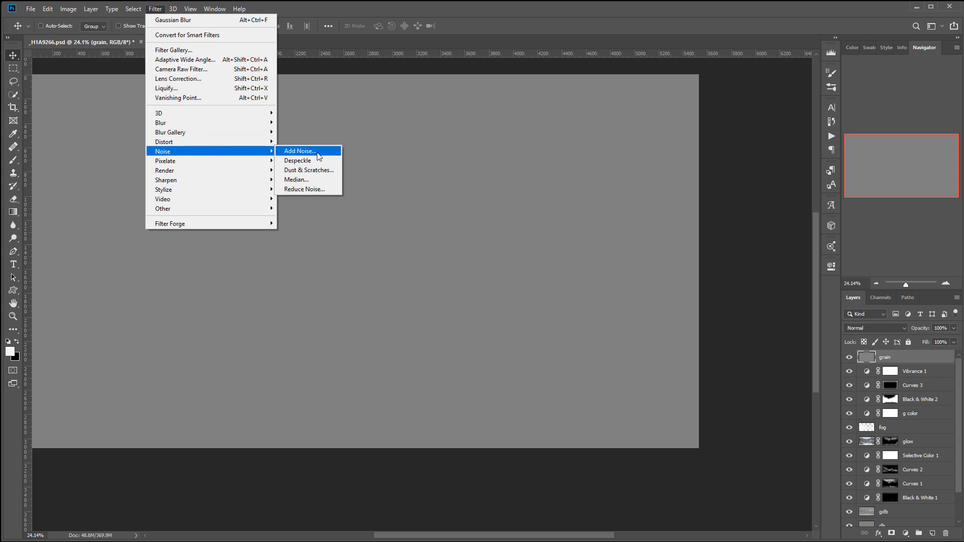
left_click(299, 151)
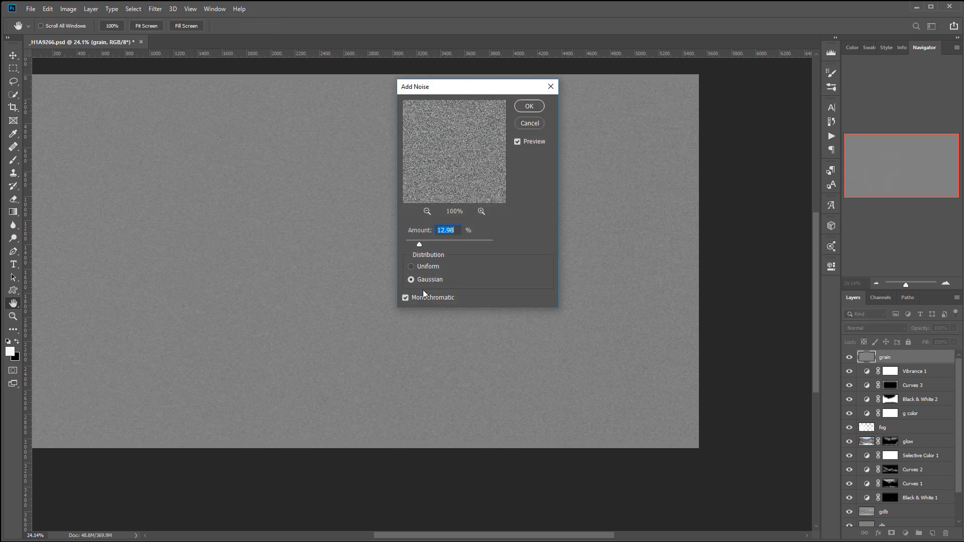
left_click(529, 106)
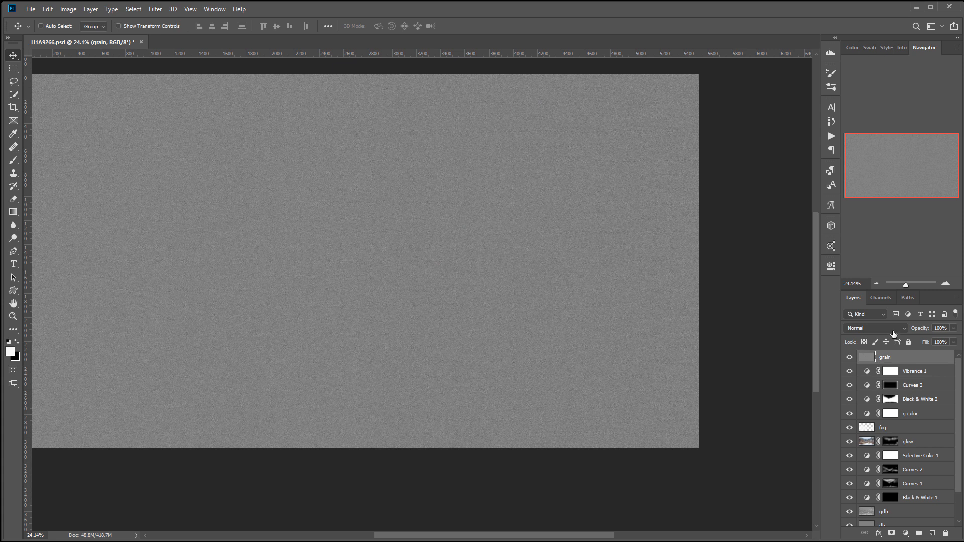
left_click(876, 327)
left_click(857, 438)
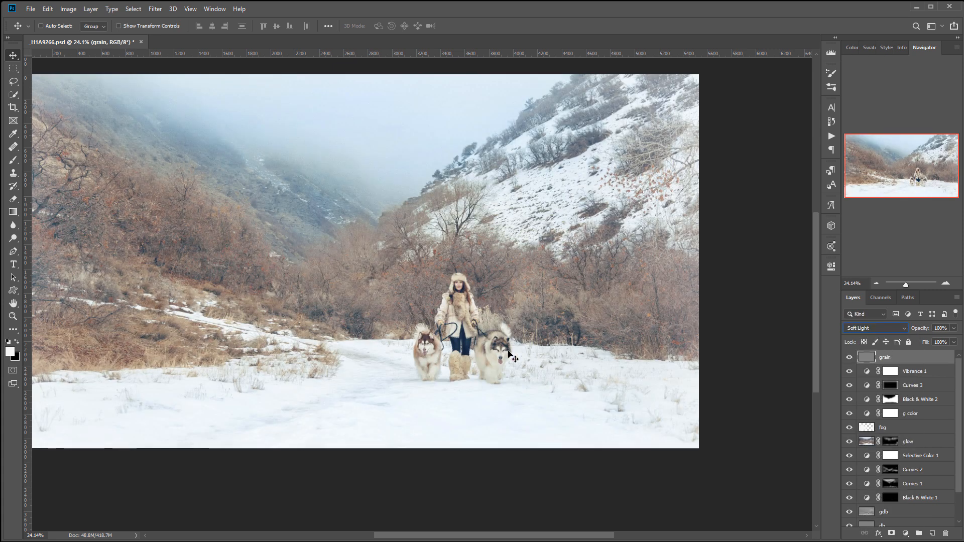
- Check the grain up close on the woman and lower the grain layer's opacity to 46%
scroll(469, 280, "up", 15)
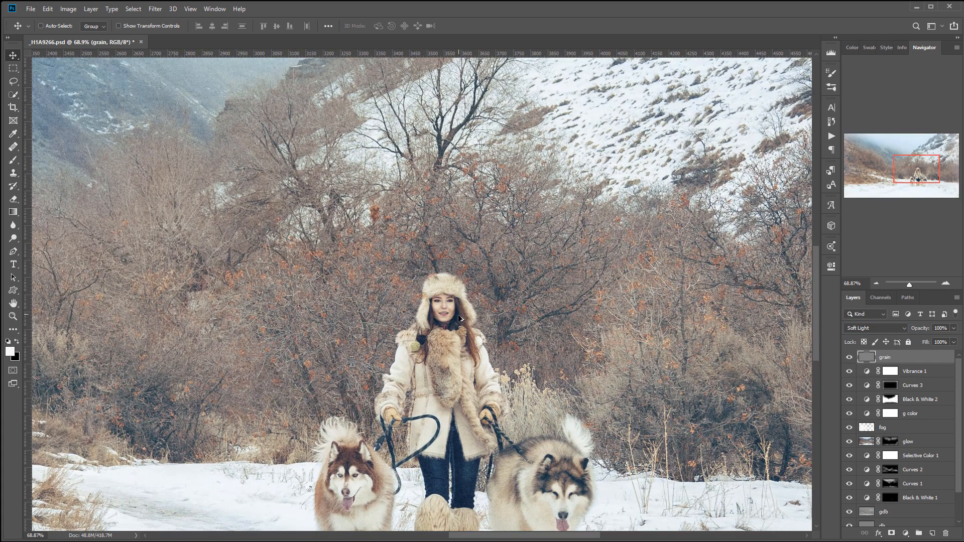
scroll(437, 354, "up", 4)
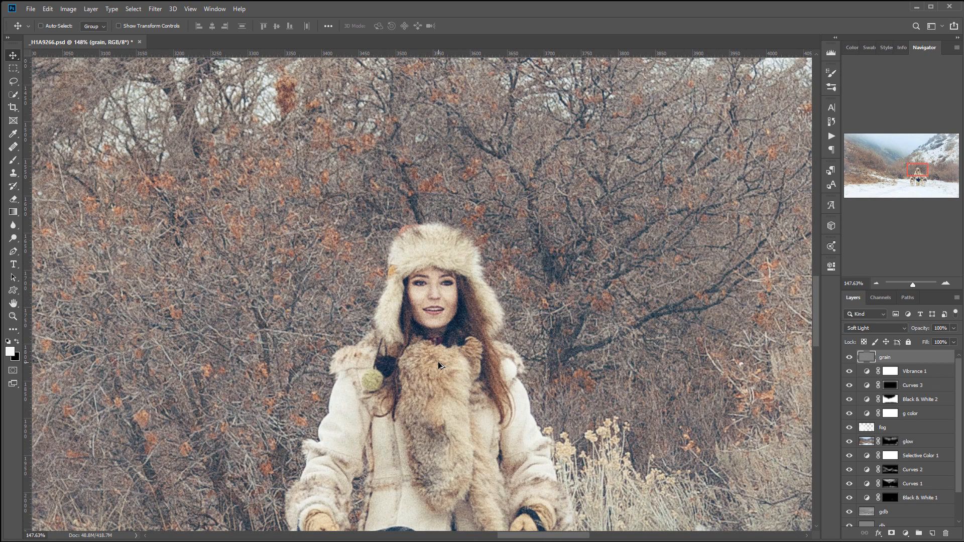
left_click(953, 328)
left_click_drag(936, 335, 927, 341)
left_click(360, 343)
scroll(361, 344, "down", 6)
left_click_drag(265, 319, 385, 283)
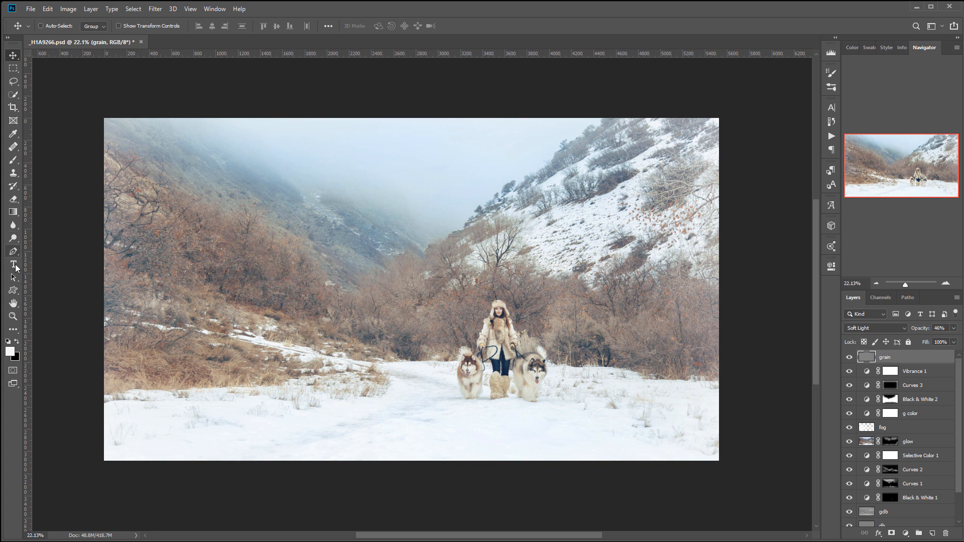
- Compare the hillside at 100% with and without the grain, and leave the grain layer hidden
double_click(13, 316)
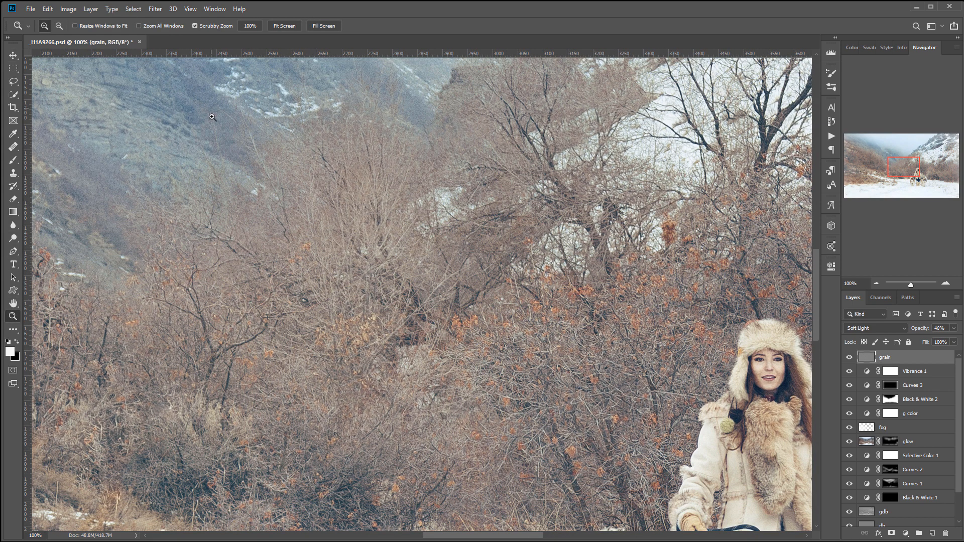
left_click_drag(194, 177, 370, 315)
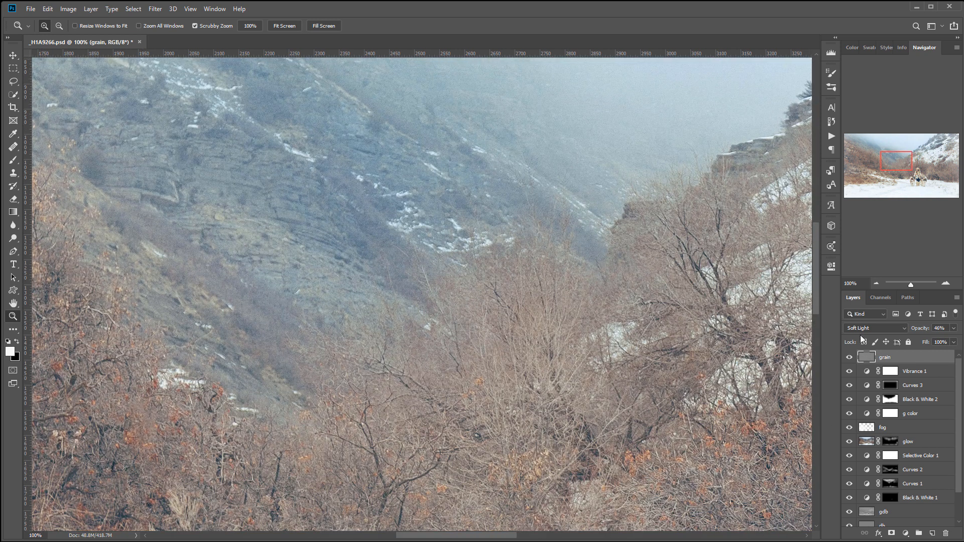
left_click(848, 357)
left_click(849, 358)
left_click(848, 358)
scroll(525, 313, "down", 9)
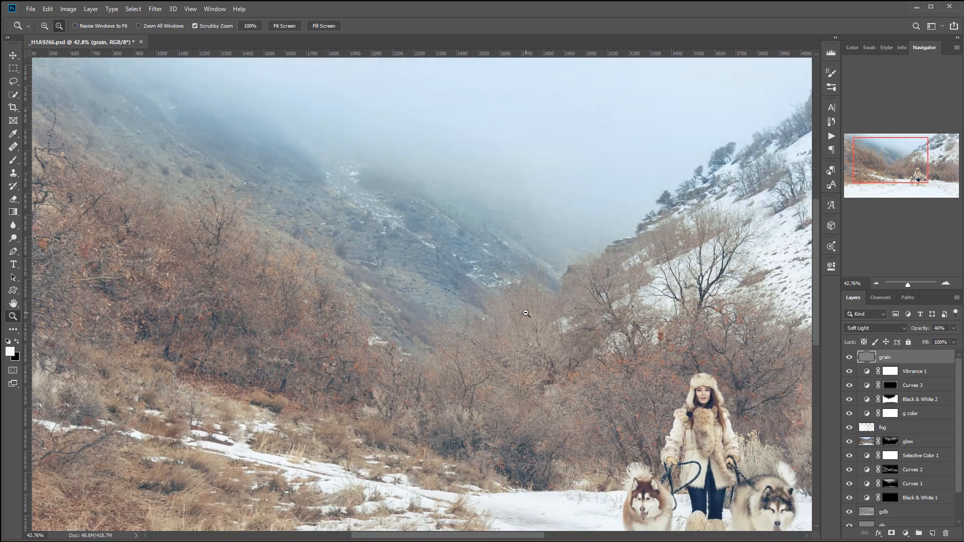
left_click(850, 357)
left_click_drag(522, 335, 413, 286)
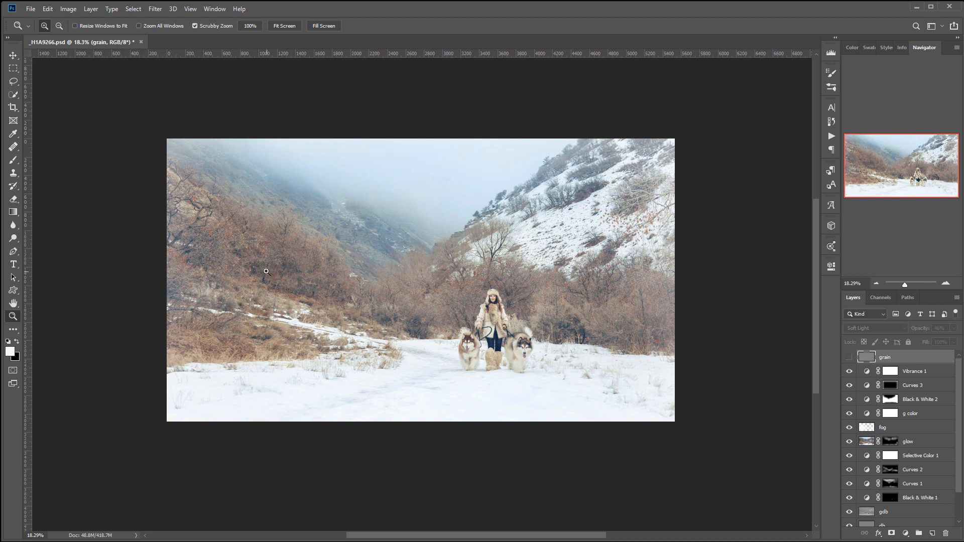
- Group all layers from touchup up to grain above Layer 0 and name the group retouching
scroll(921, 392, "down", 3)
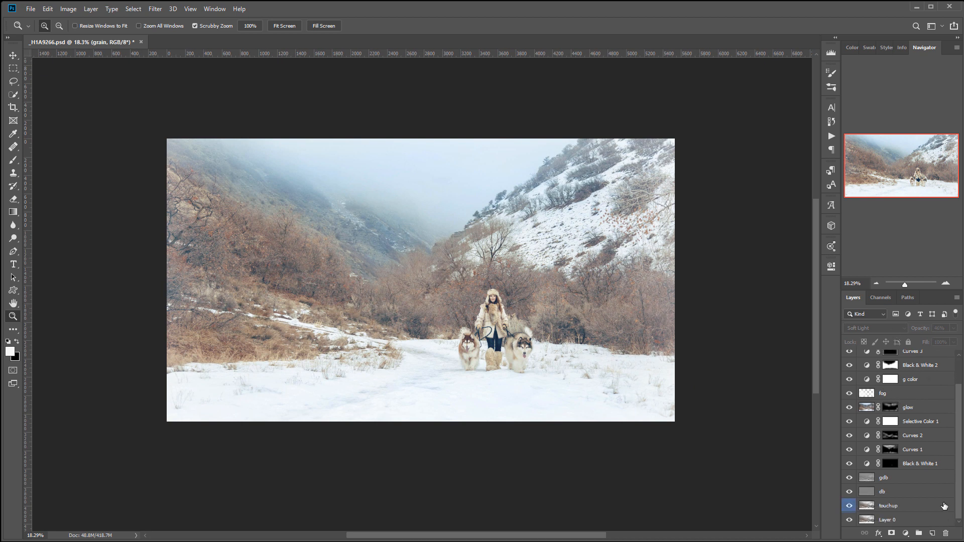
left_click(929, 465, "shift")
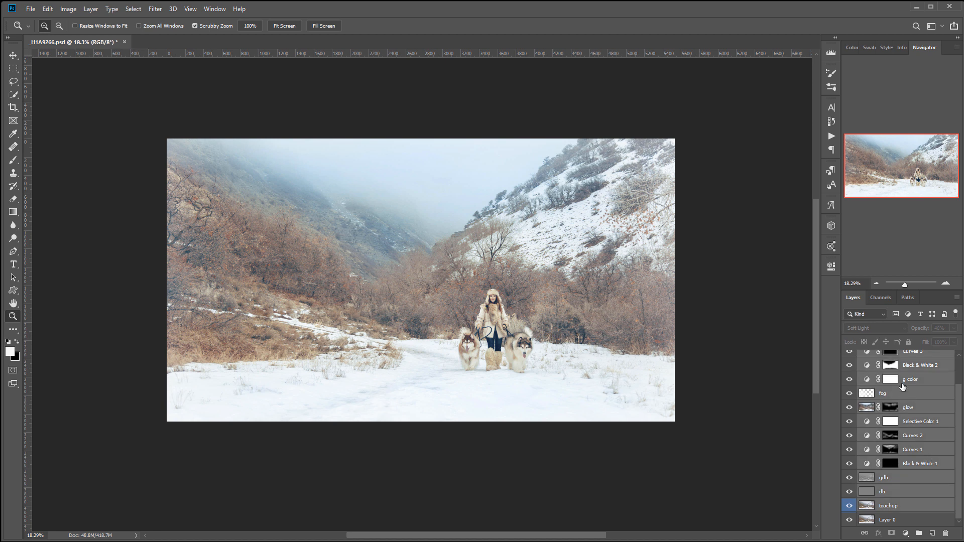
key("ctrl+g")
double_click(884, 356)
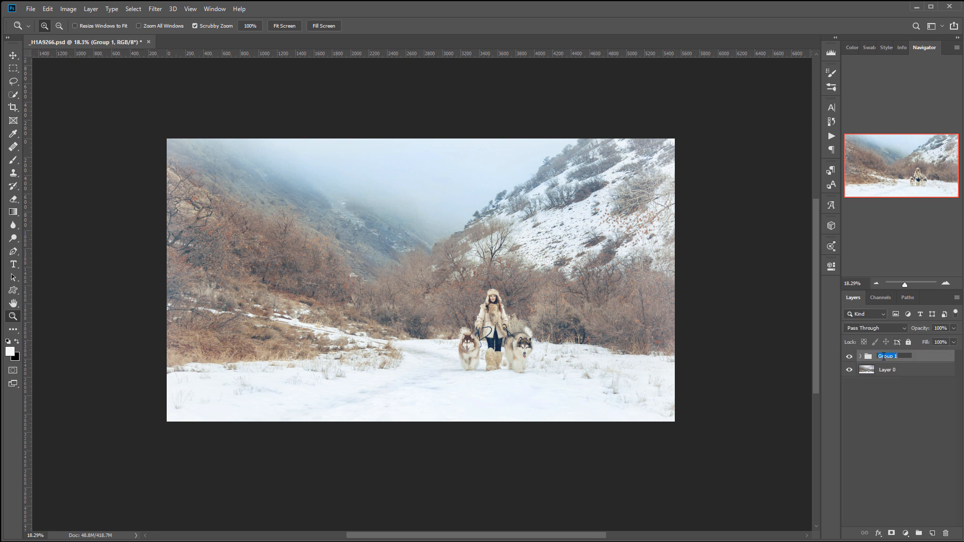
type("re")
key("Return")
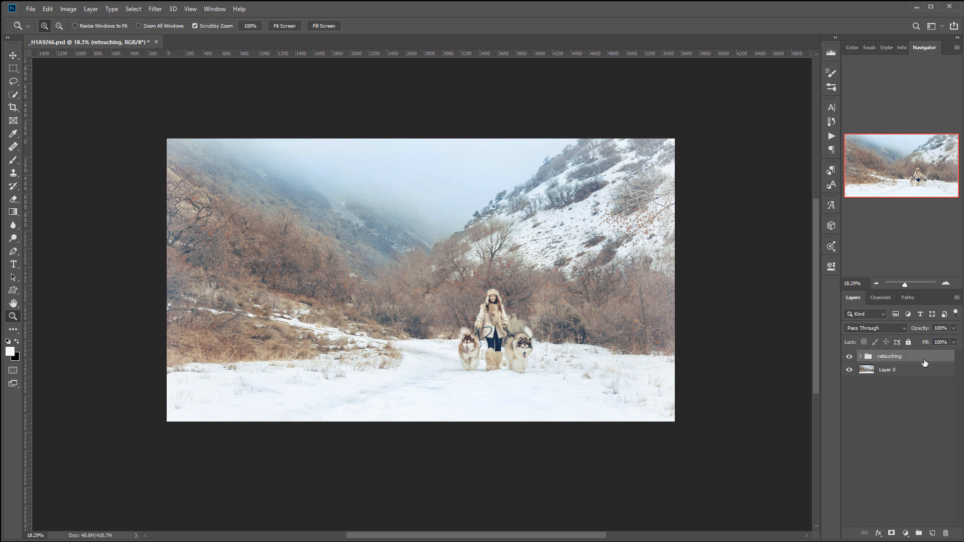
- Compare the original photo with the finished edit by repeatedly hiding and showing the retouching group, ending with it shown
left_click(849, 357)
scroll(549, 329, "up", 2)
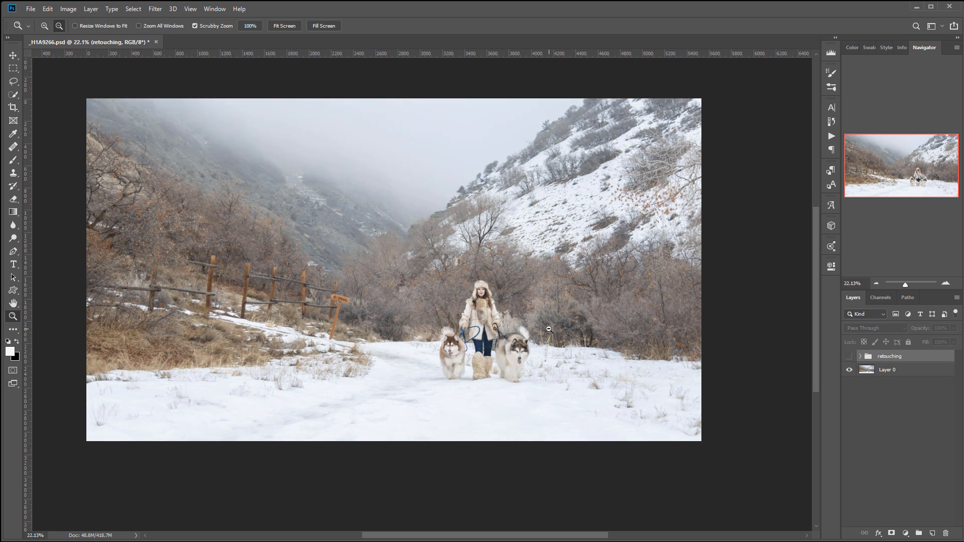
scroll(549, 329, "up", 1)
left_click_drag(326, 312, 381, 334)
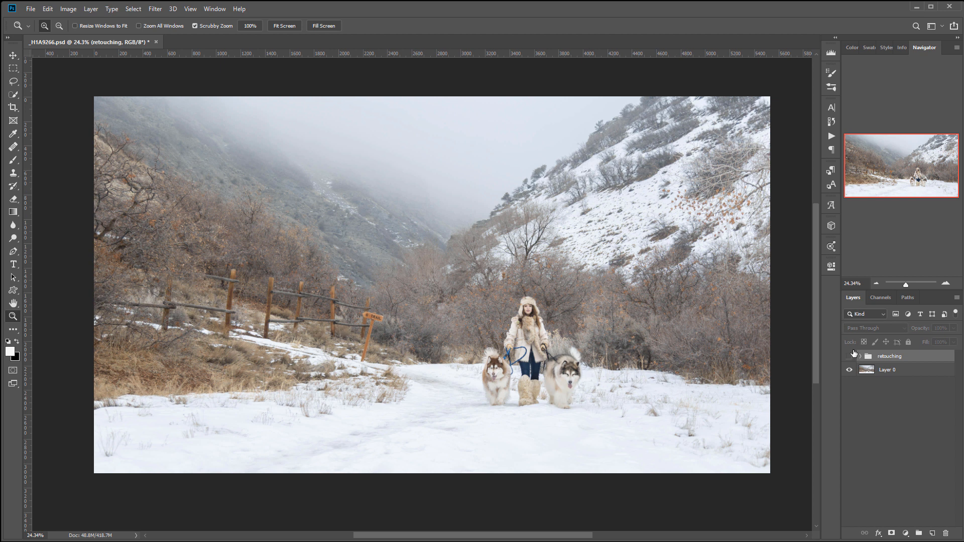
left_click(850, 356)
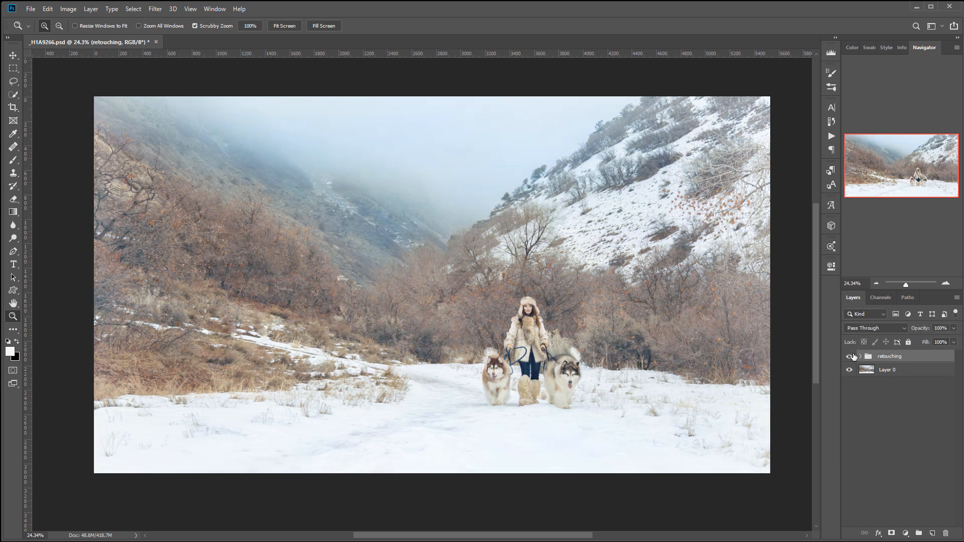
left_click(850, 356)
left_click(850, 356)
left_click(850, 356)
left_click(849, 357)
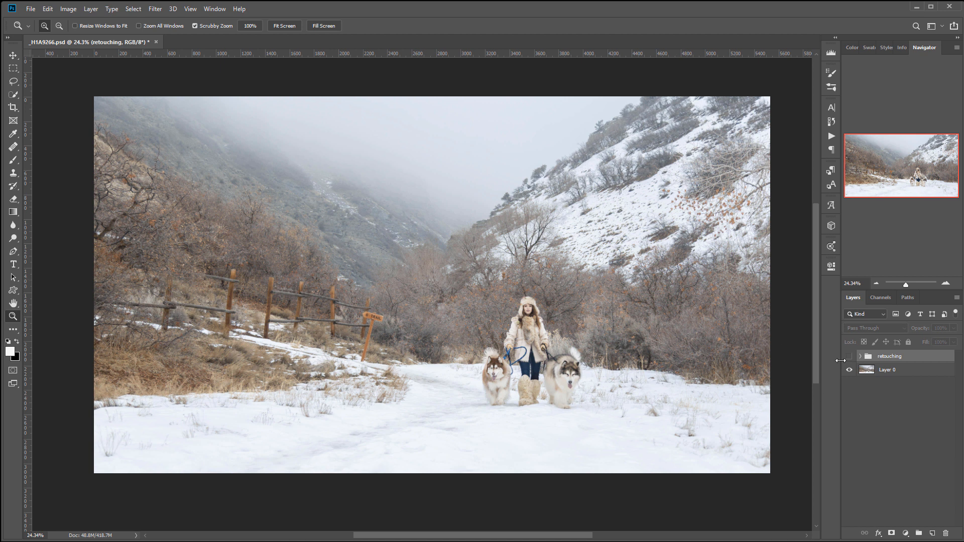
left_click(849, 357)
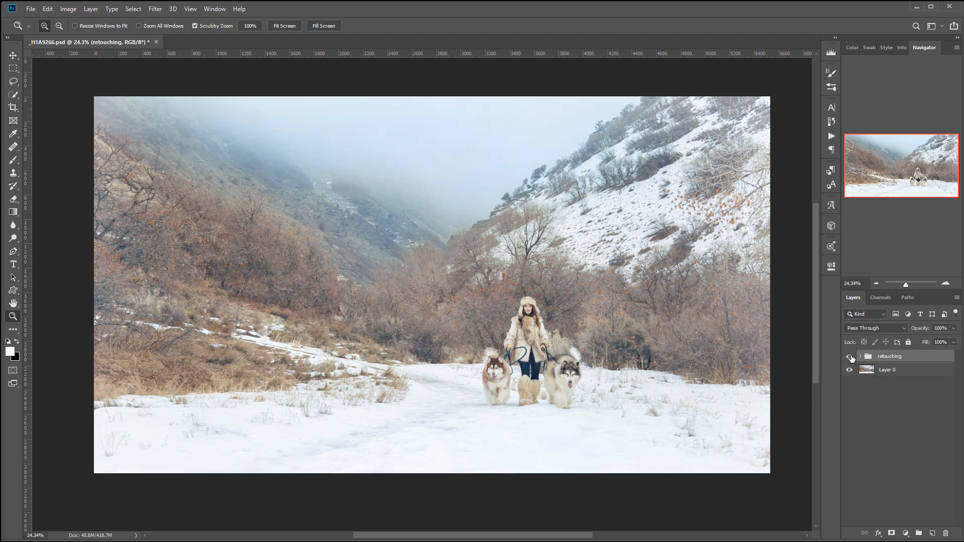
left_click(849, 356)
left_click(850, 357)
left_click(515, 226, "alt")
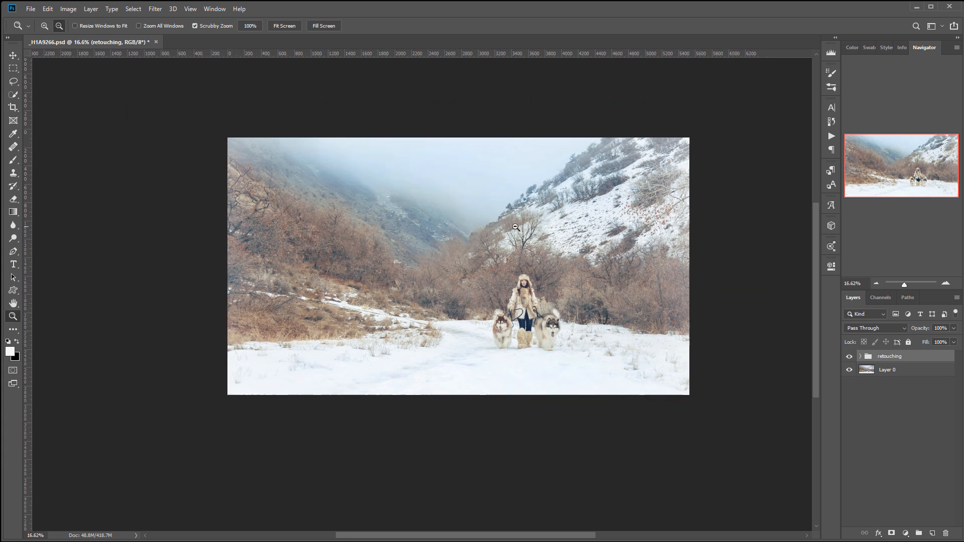
scroll(519, 228, "up", 2)
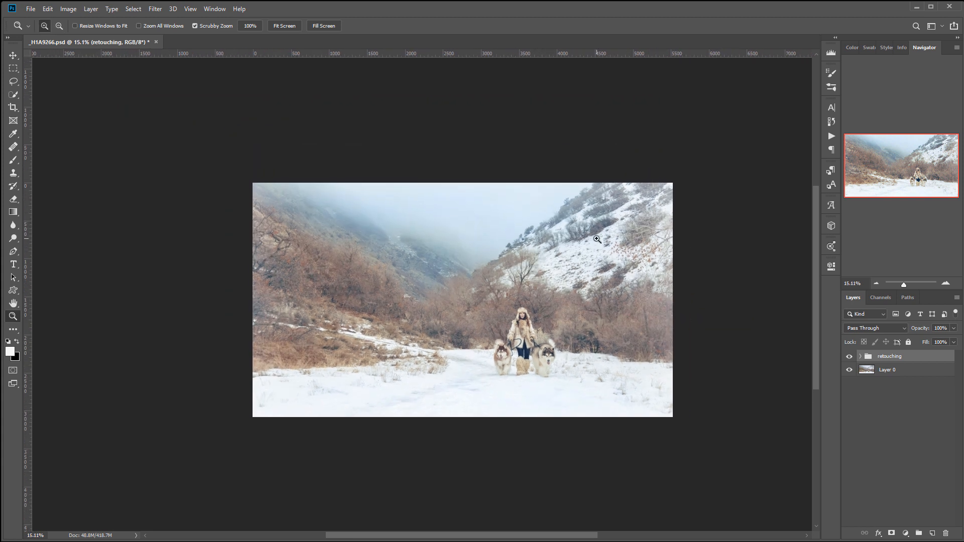
left_click(849, 357)
left_click(850, 356)
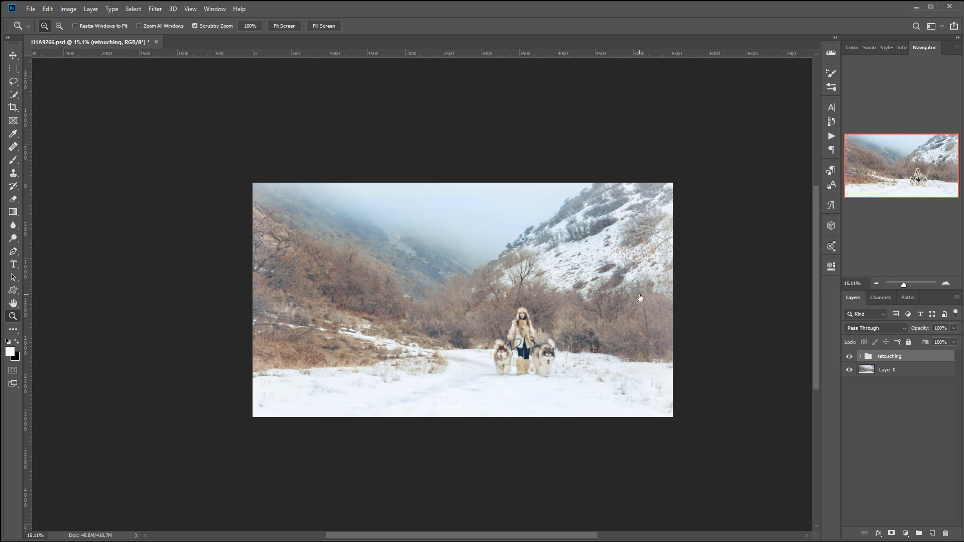